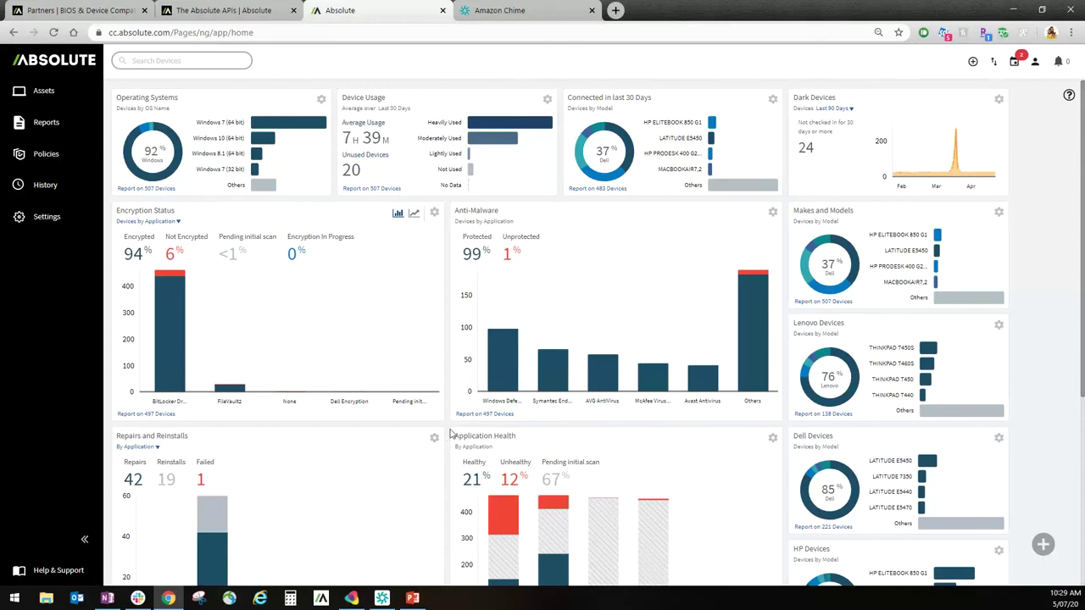
Open the Windows SMBv3 Vulnerability report and select all devices in it
click(51, 123)
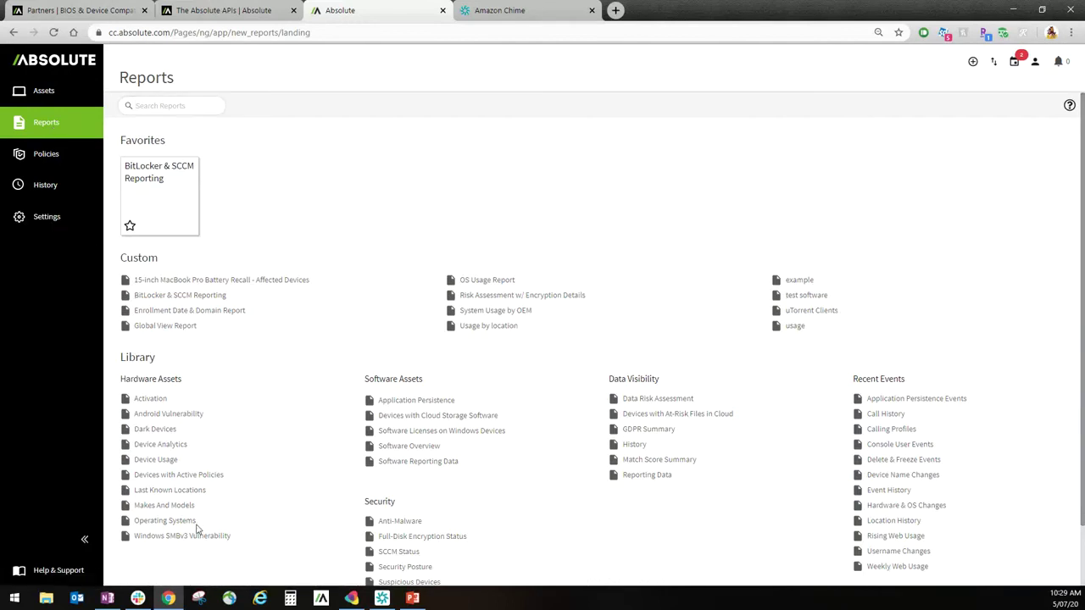
click(166, 538)
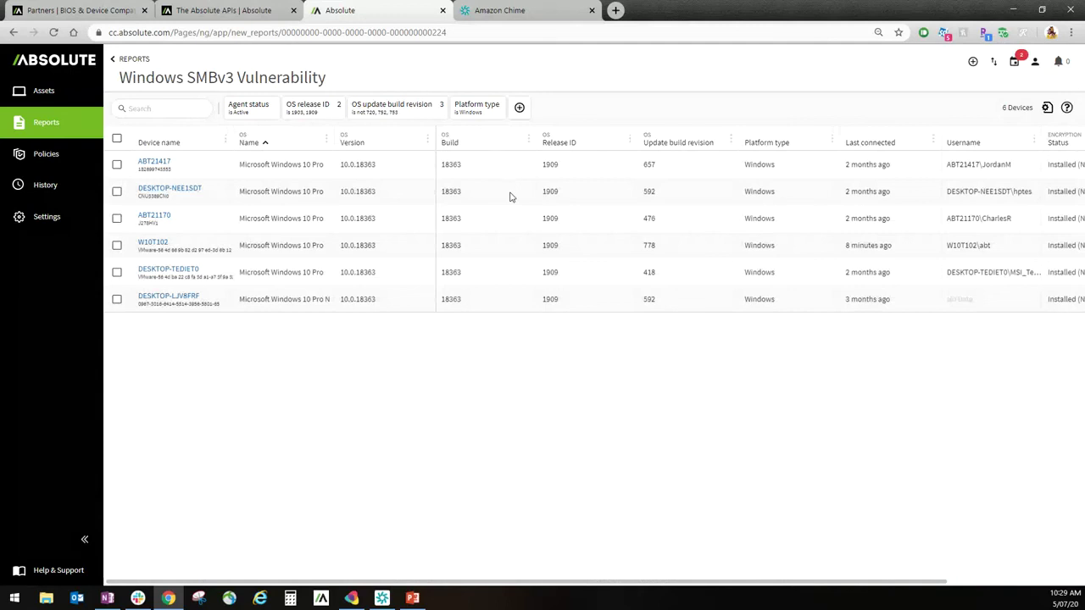
click(117, 139)
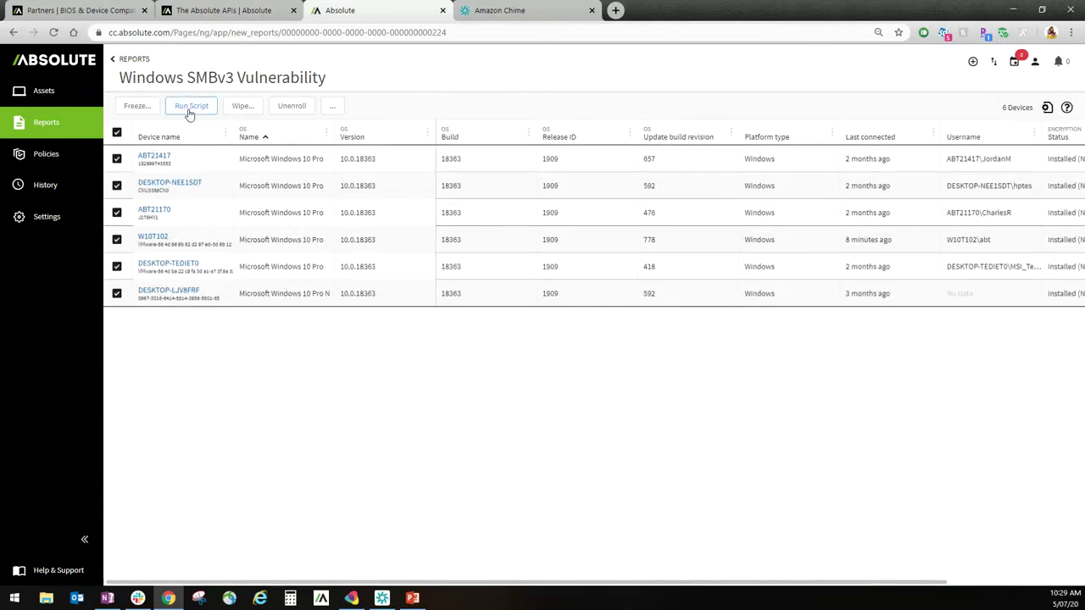
Start Run Script for the selected devices, search the script library for "smb" and choose the Enable or Disable SMBv3 Compression script
click(190, 108)
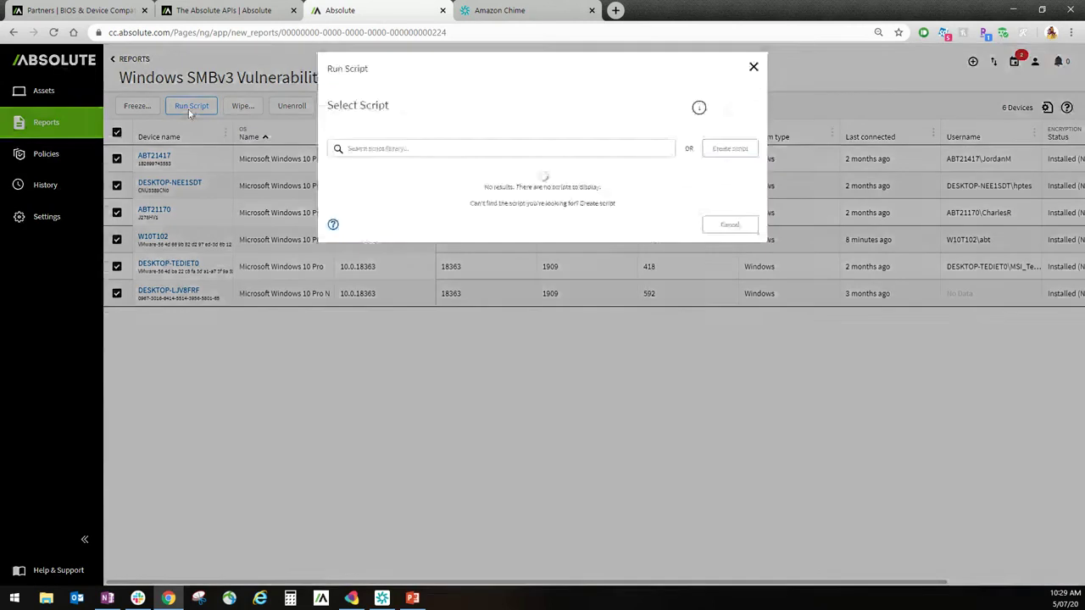
click(384, 148)
text(tmb)
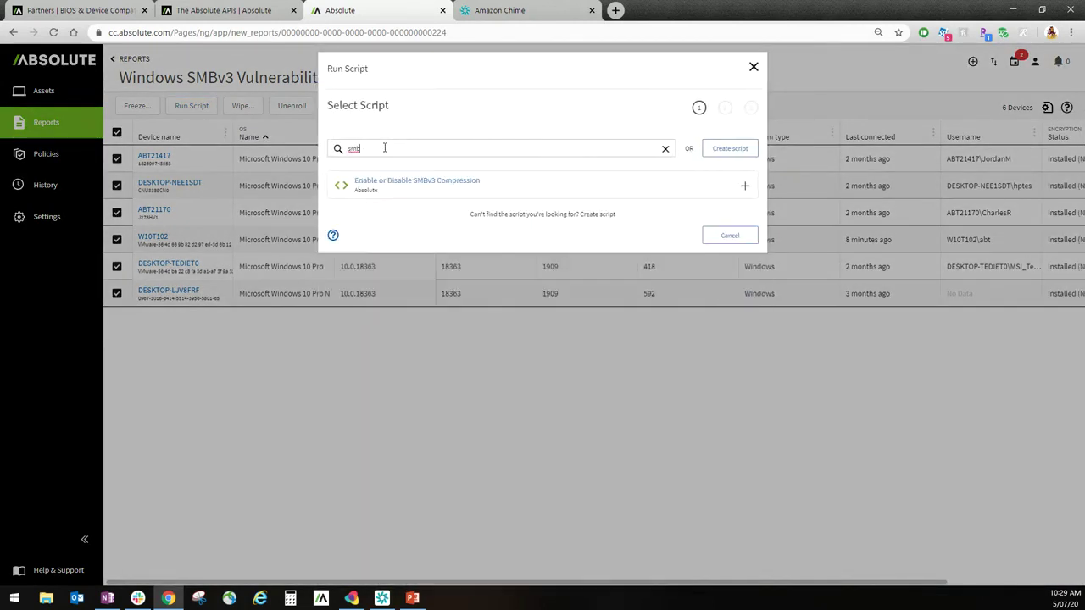
click(459, 186)
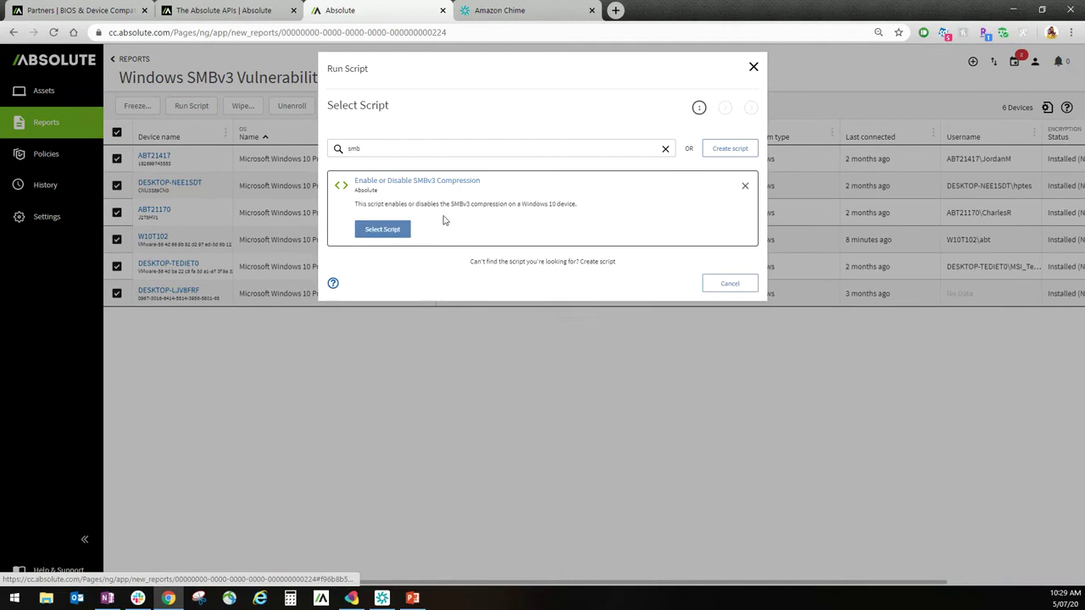
click(385, 231)
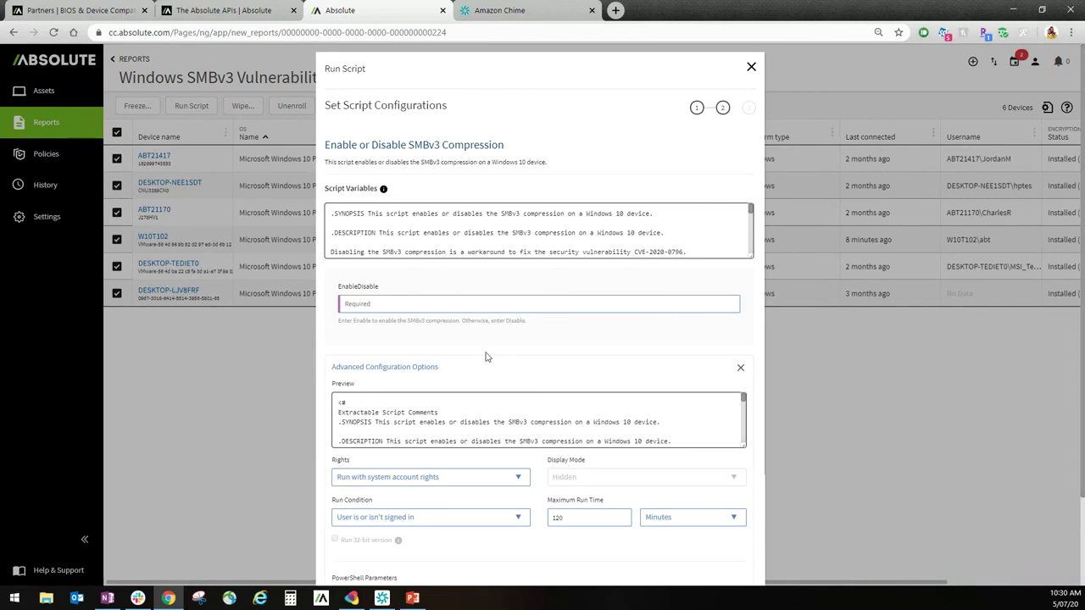
Try the script with logged in user rights and Hidden display mode, review its remaining configuration and cancel running it
click(443, 479)
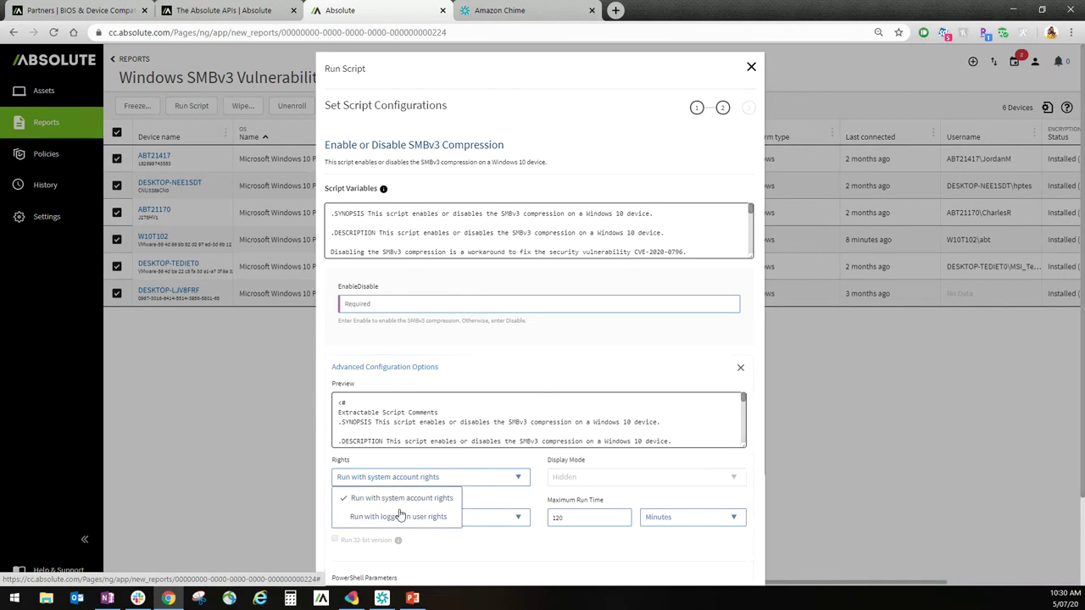
click(398, 517)
click(581, 482)
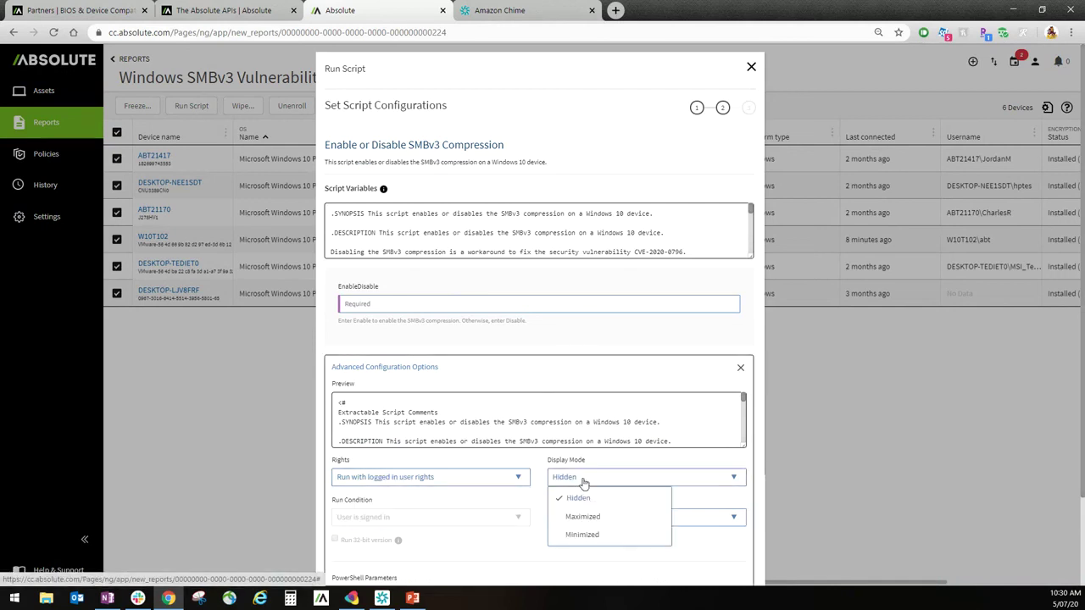
click(537, 503)
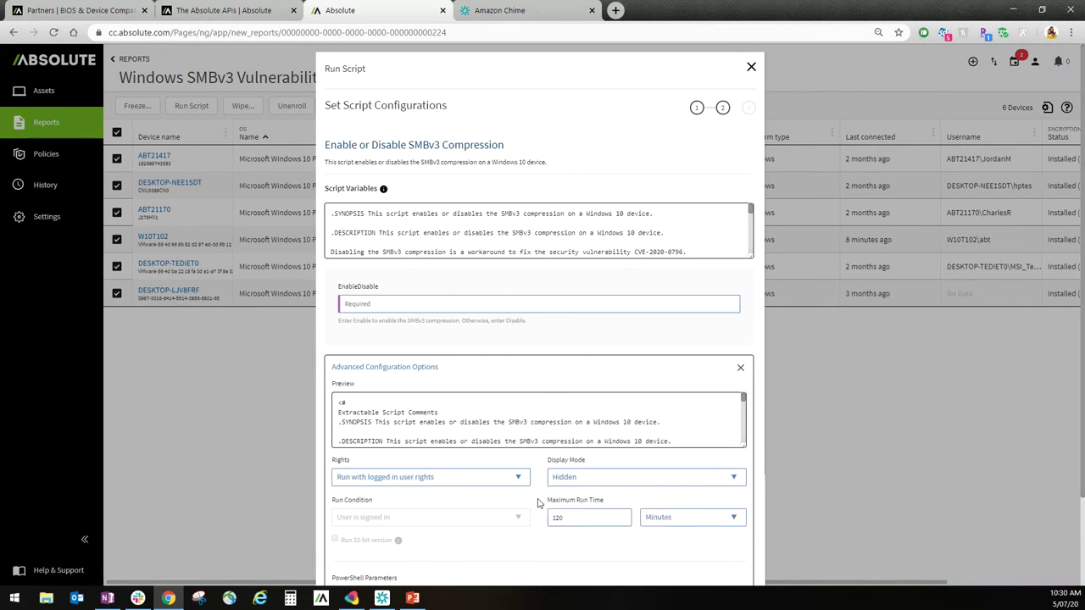
scroll(538, 504, down, 2)
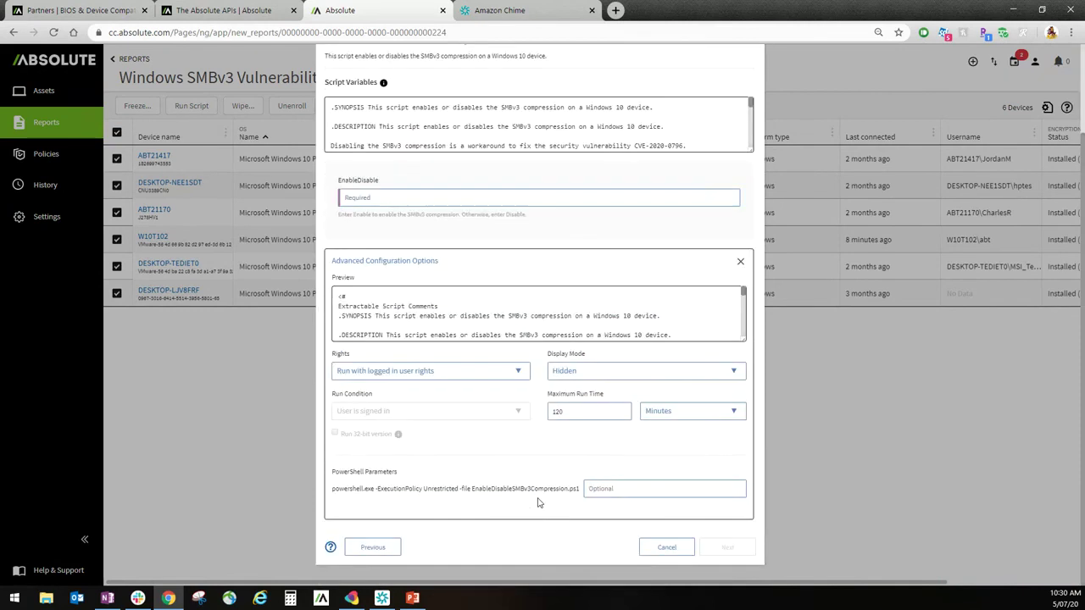
click(373, 547)
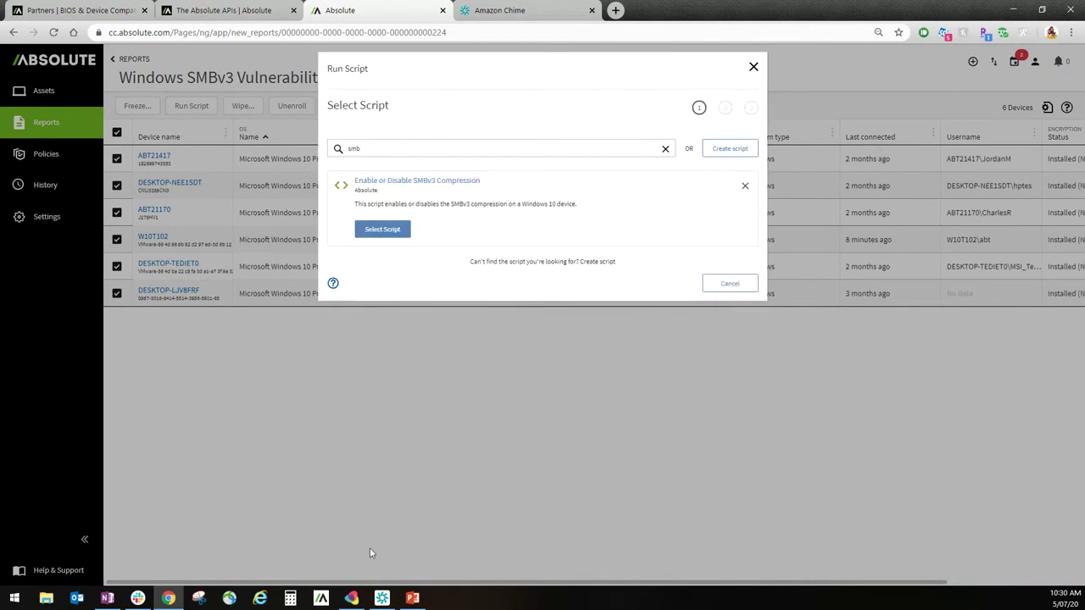
click(722, 286)
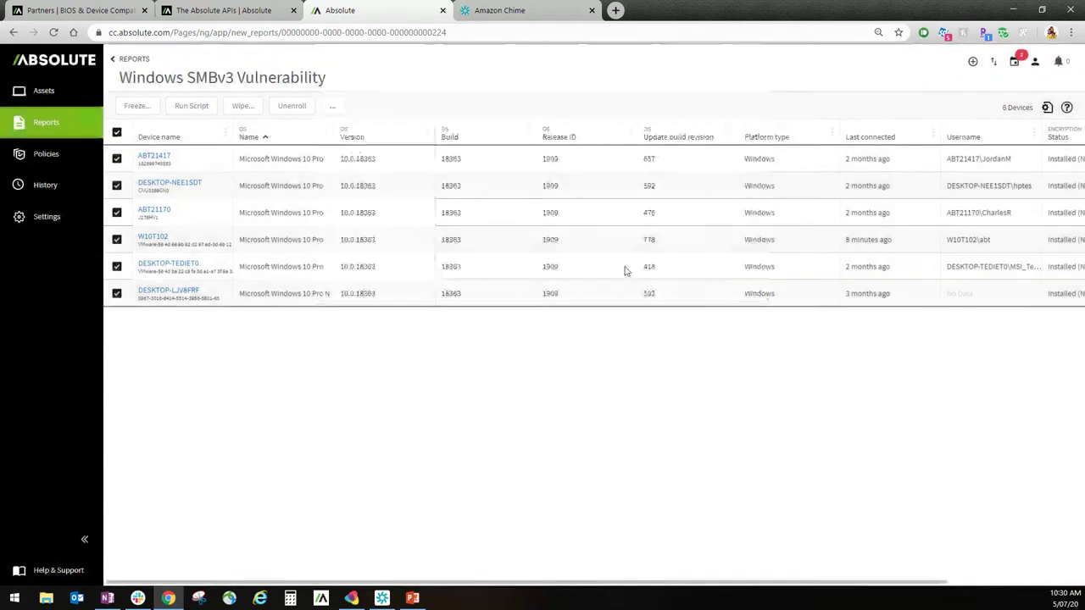
Return to the dashboard and open the Full-Disk Encryption Status report for the BitLocker devices that are not encrypted
click(70, 64)
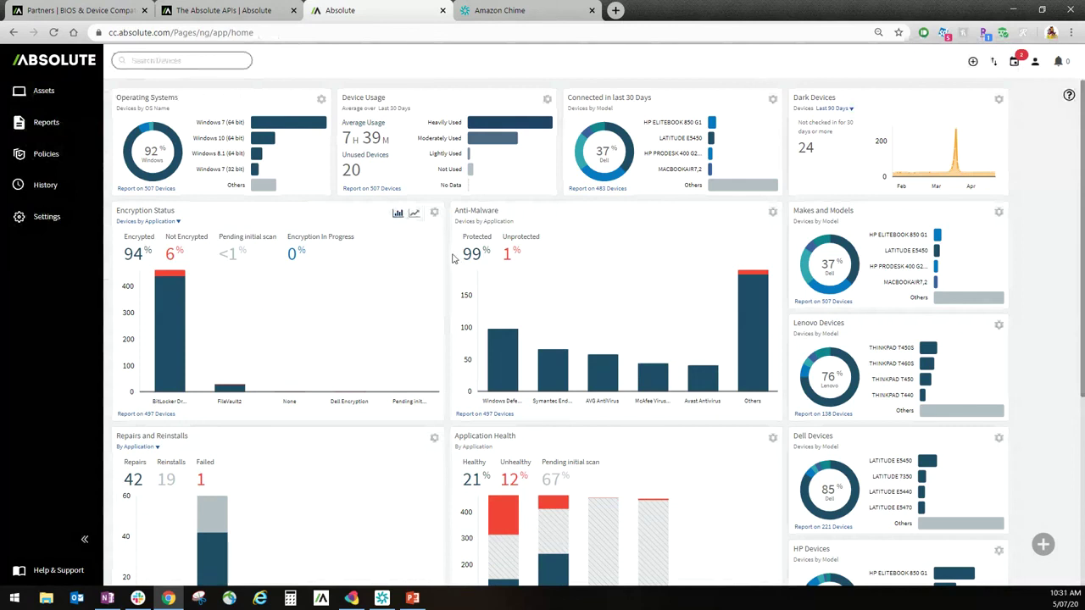
mouse_move(158, 278)
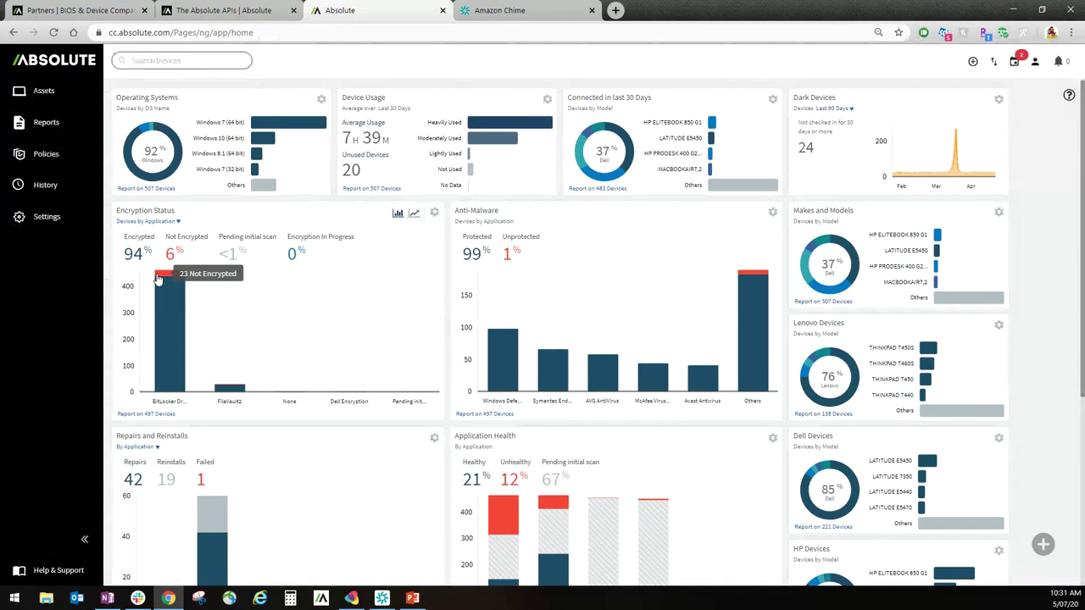
click(158, 278)
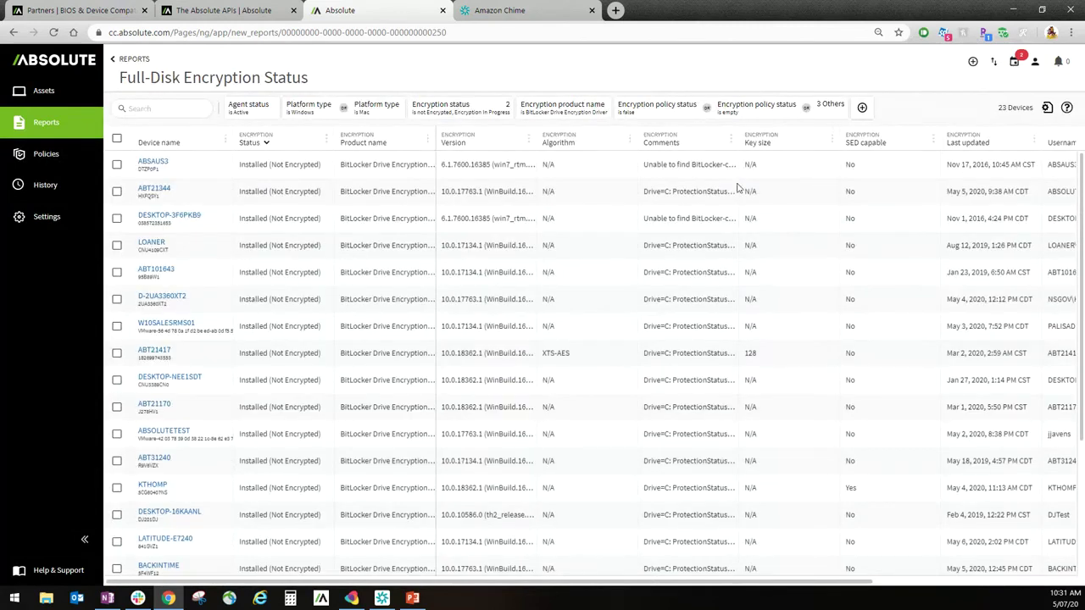
Widen the Comments column, select device ABT21417 and examine the comments explaining why devices are not encrypted
drag(735, 142, 939, 157)
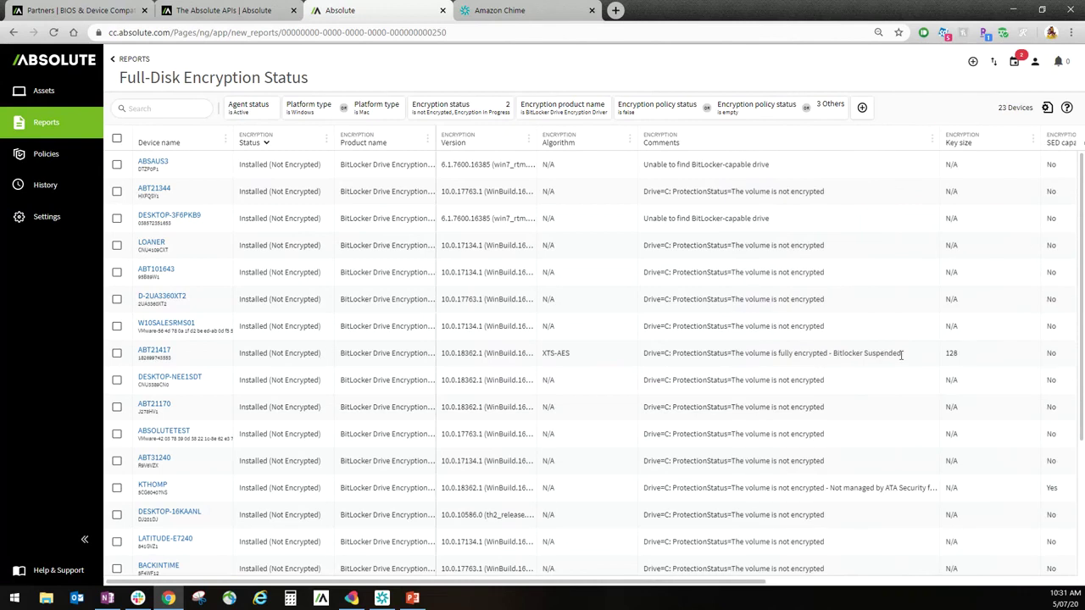
drag(901, 353, 822, 351)
click(796, 349)
click(117, 354)
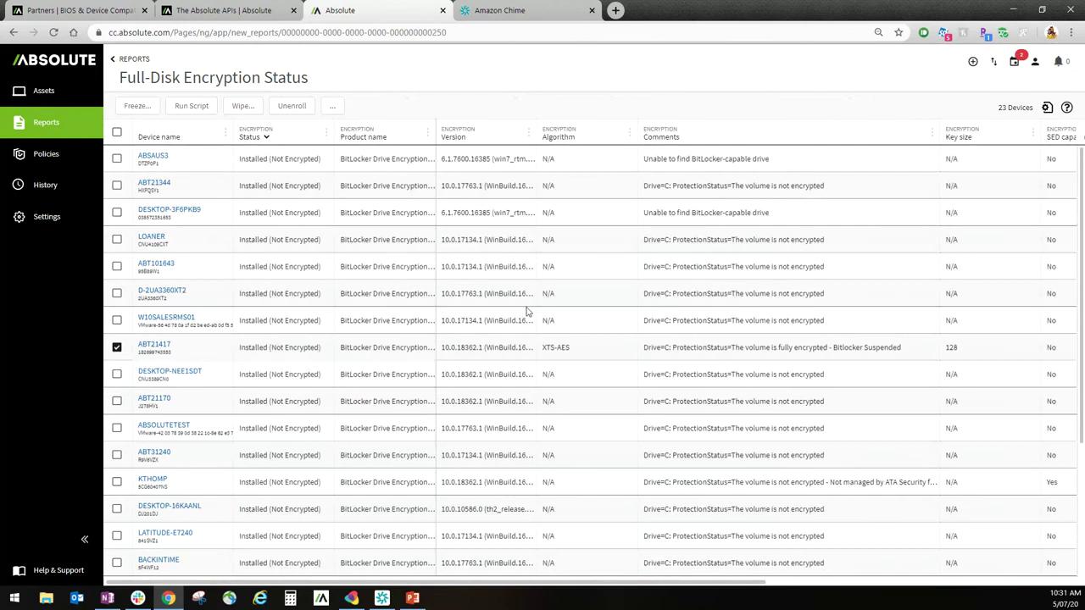
drag(773, 212, 642, 213)
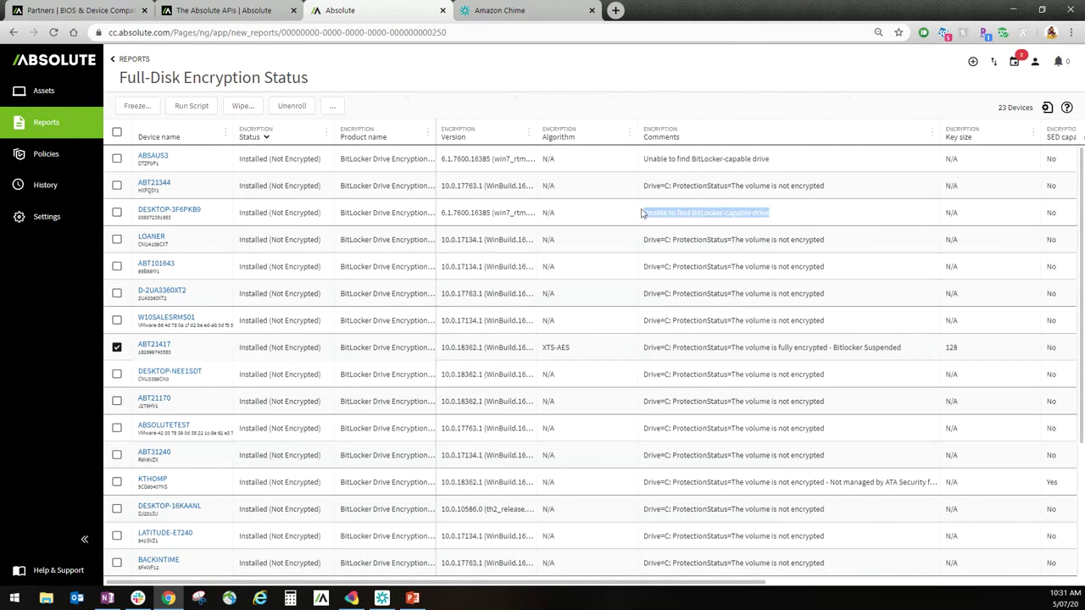
click(652, 238)
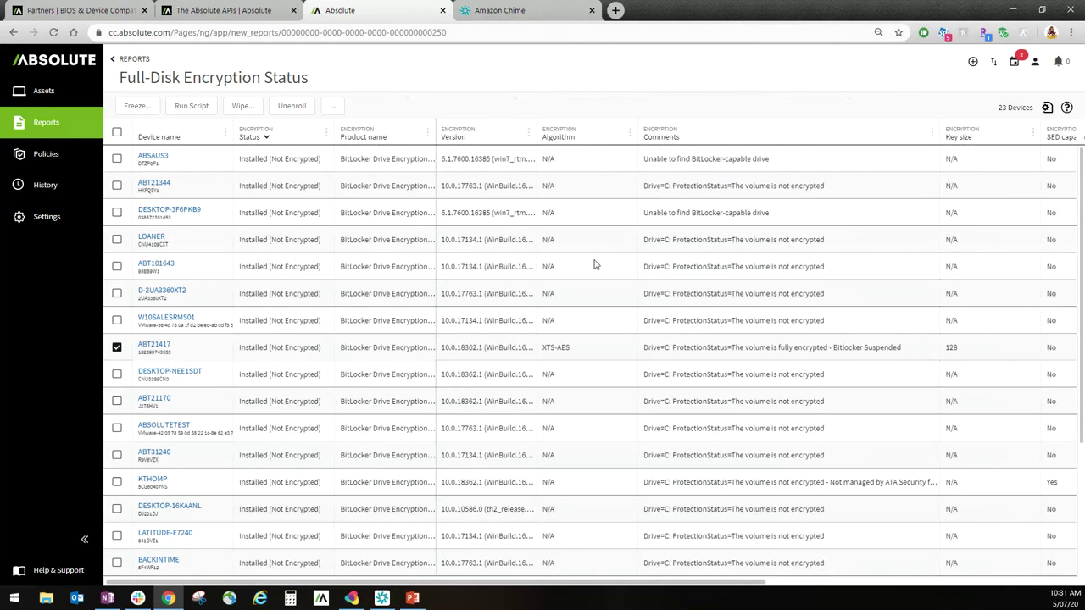
Open the list of all devices in Assets and look over the options for saving, exporting and editing its columns
click(54, 94)
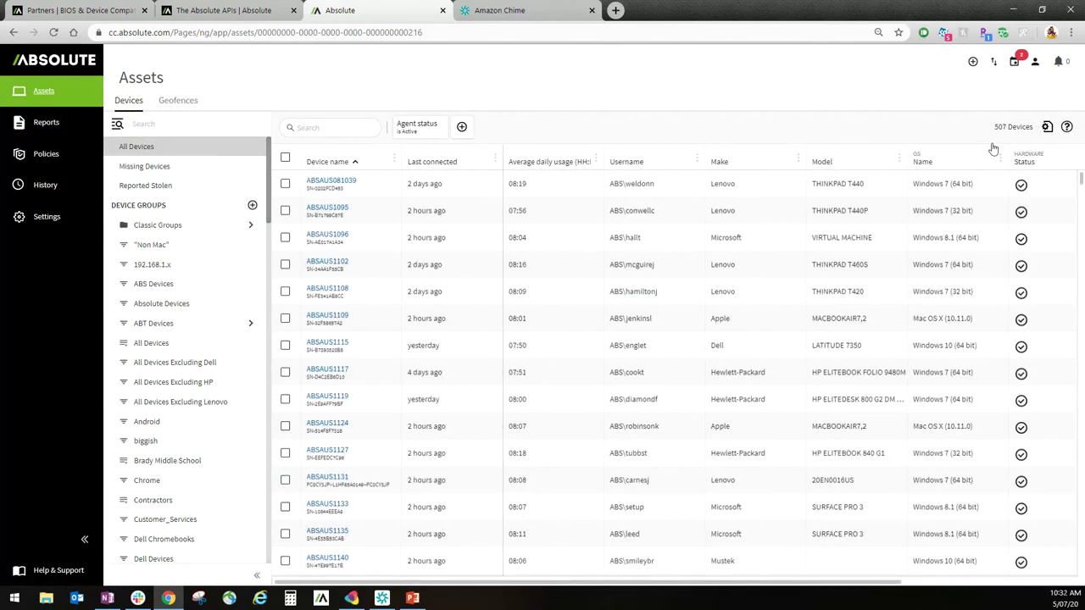
click(1049, 127)
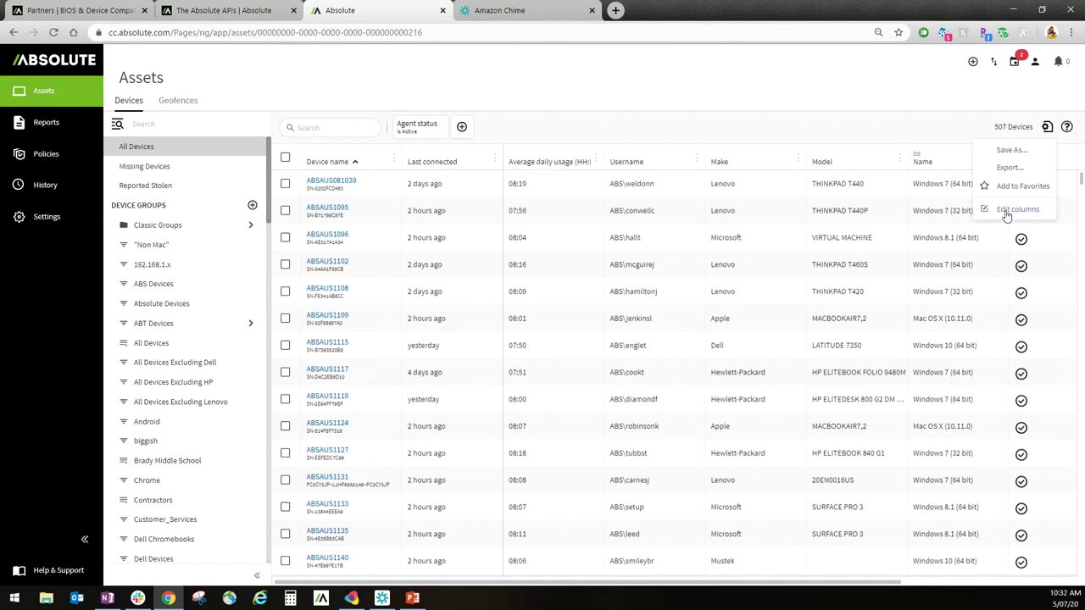
click(751, 165)
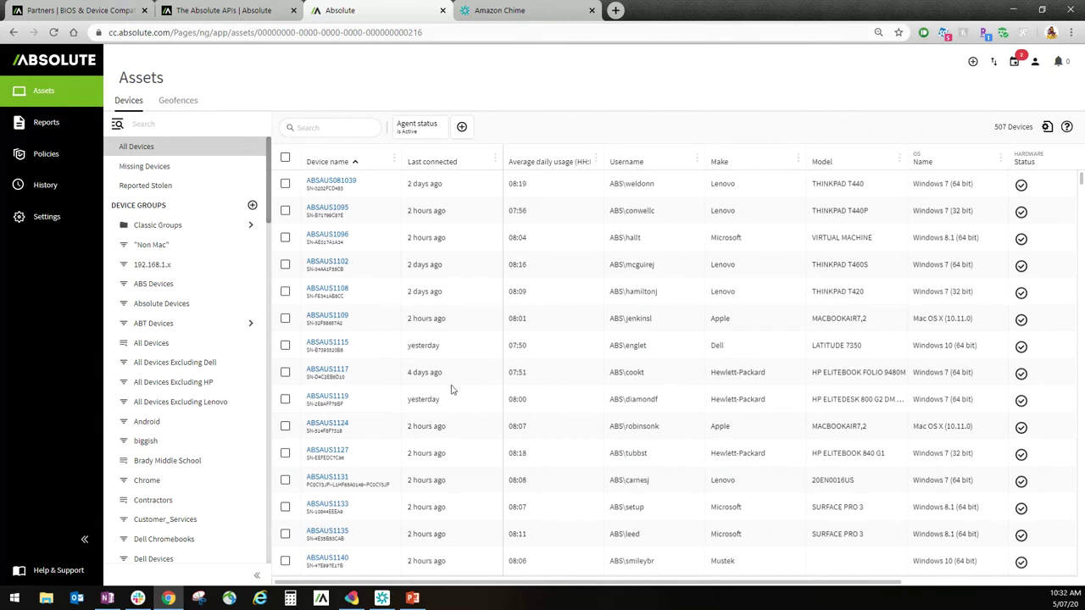
Open device ABSAUS1119 and examine its operating system, system information, BIOS and battery details
click(337, 400)
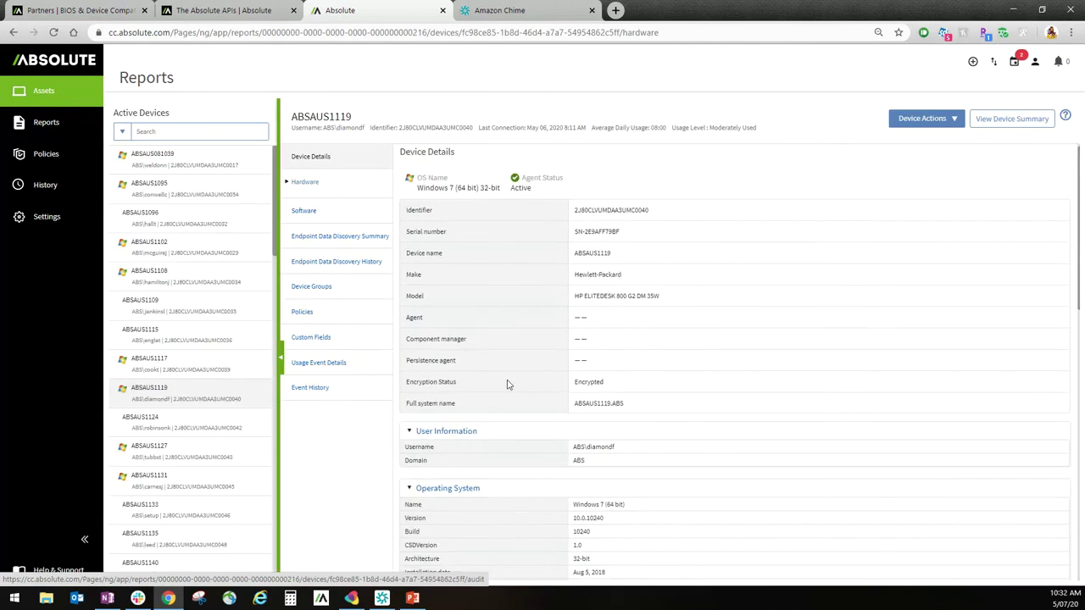
scroll(506, 384, down, 3)
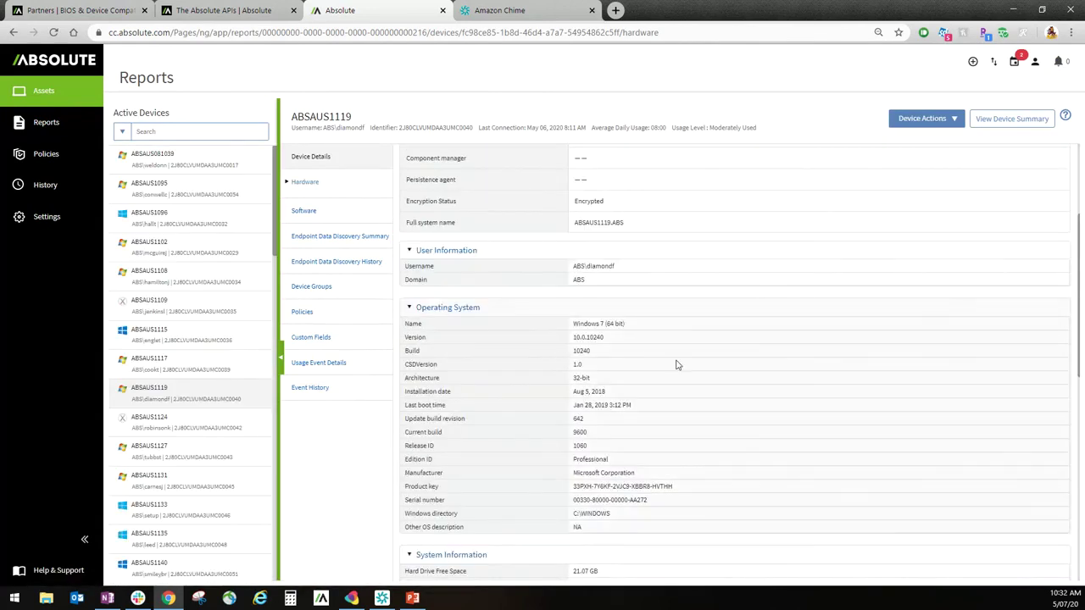
scroll(677, 364, down, 5)
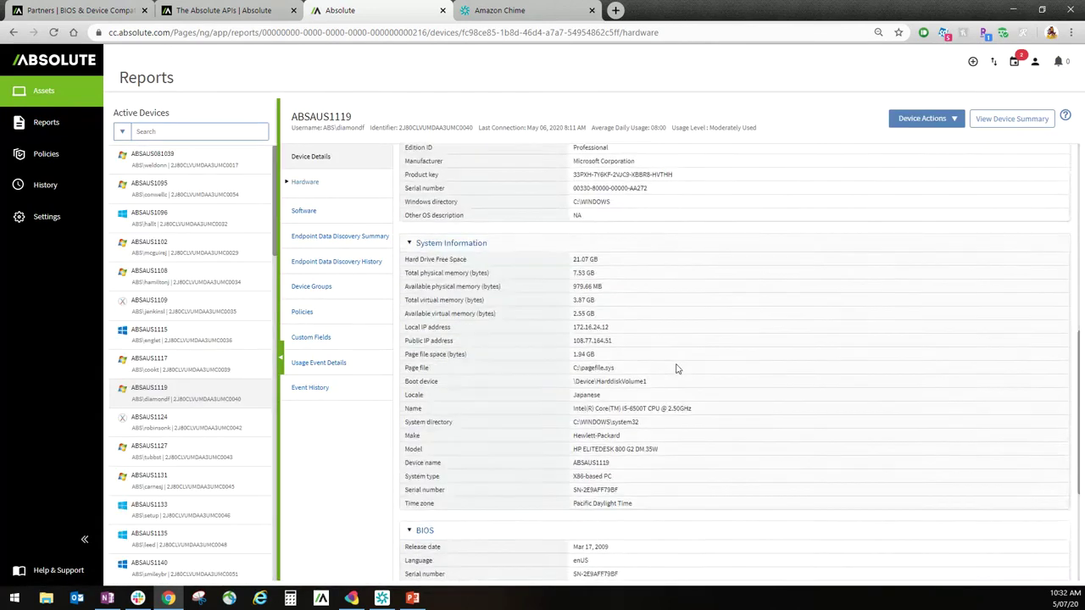
scroll(677, 368, down, 4)
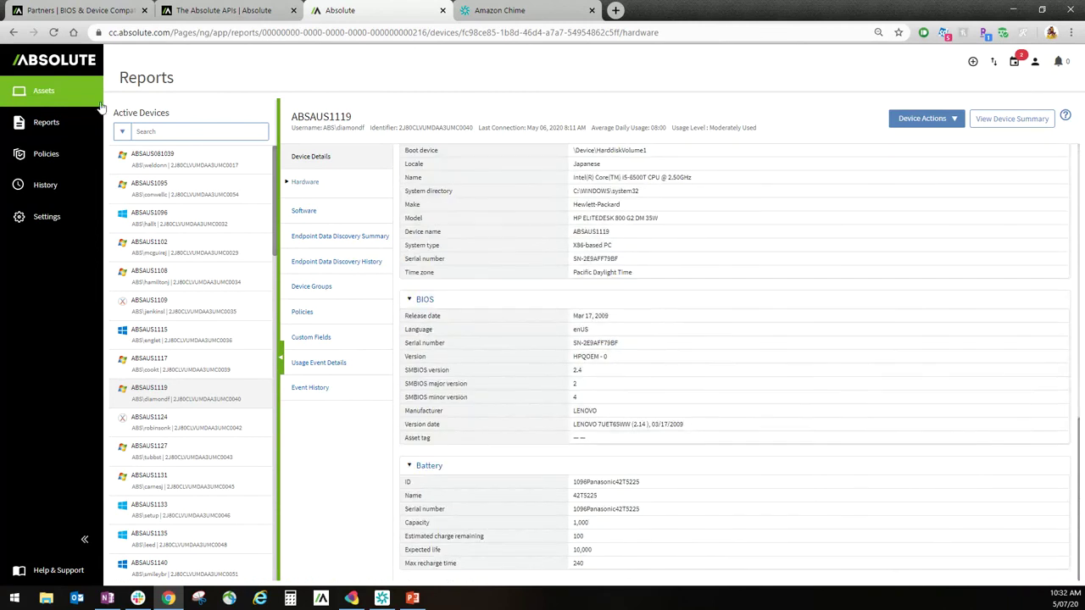
Search the active devices by the user's first name and open the BACKINTIME device
click(191, 133)
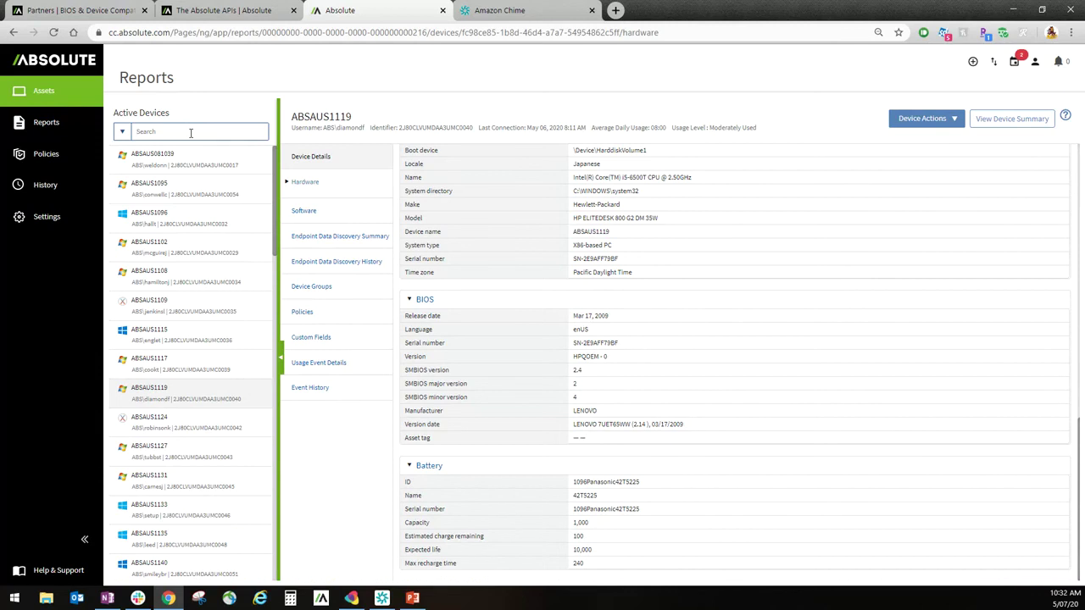
text(marty)
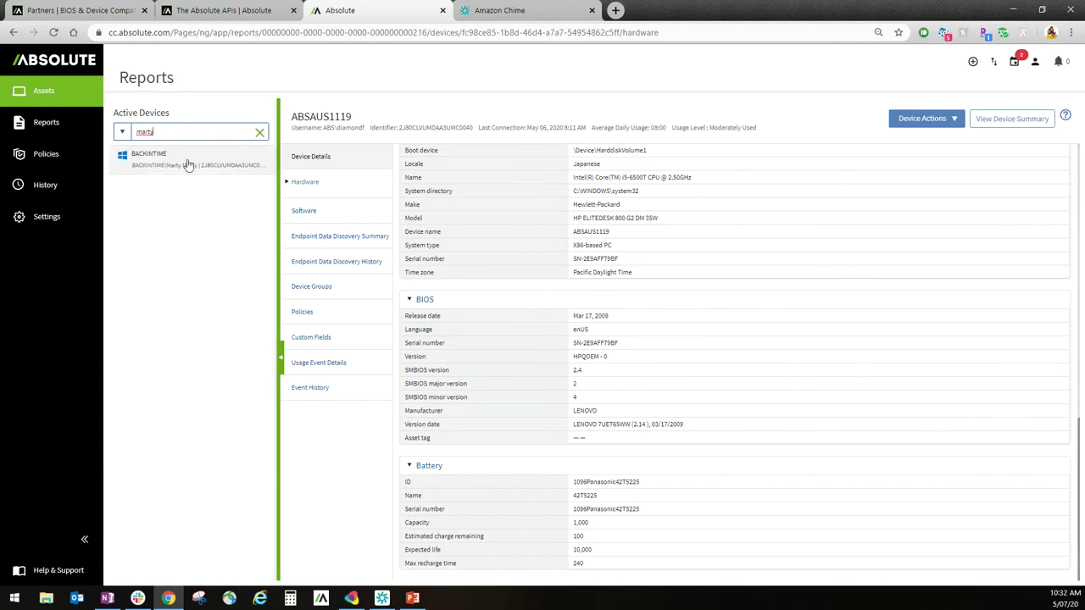
click(188, 164)
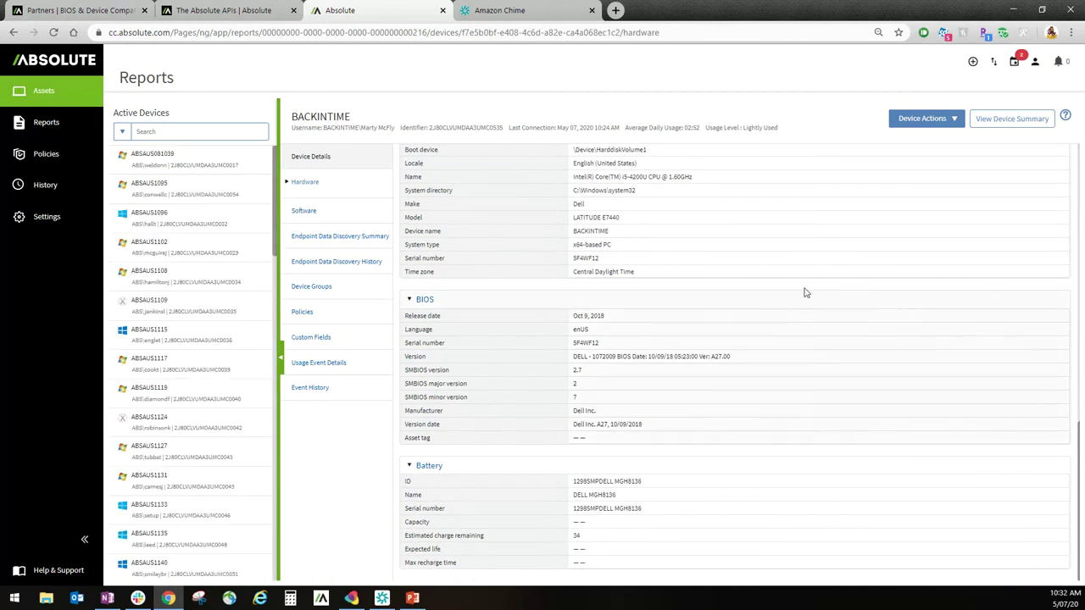
drag(362, 118, 297, 115)
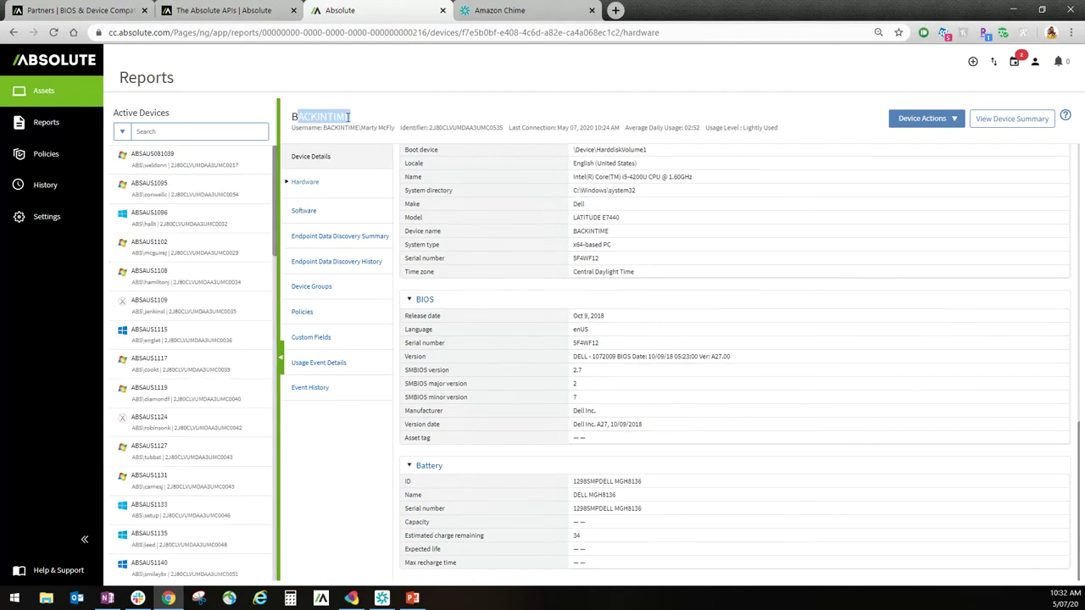
click(369, 116)
Look over the choices for creating new items and review the BACKINTIME device's details back to their beginning
click(972, 61)
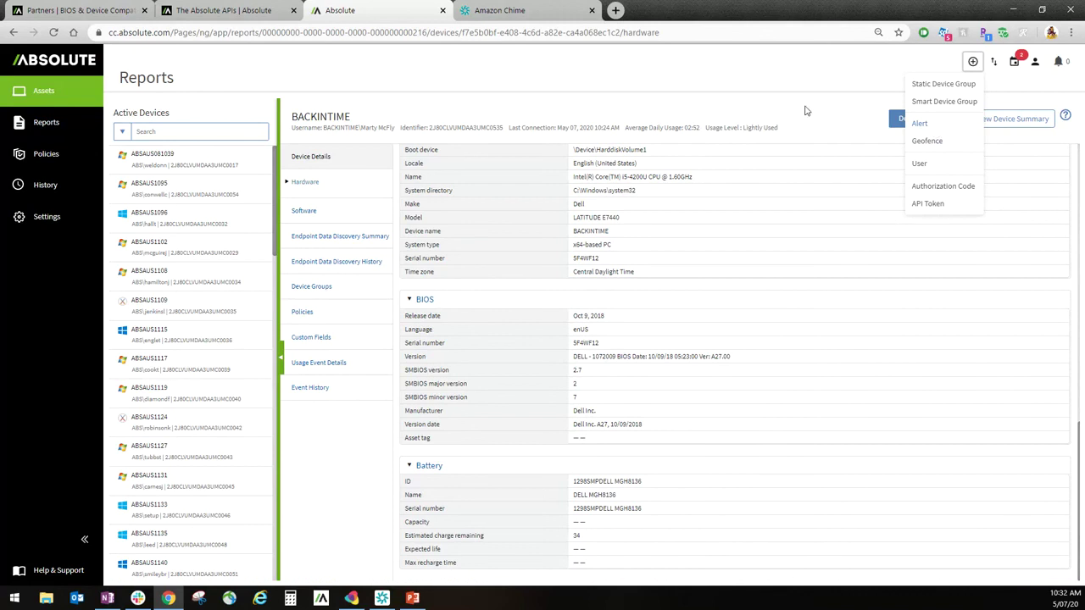
click(773, 102)
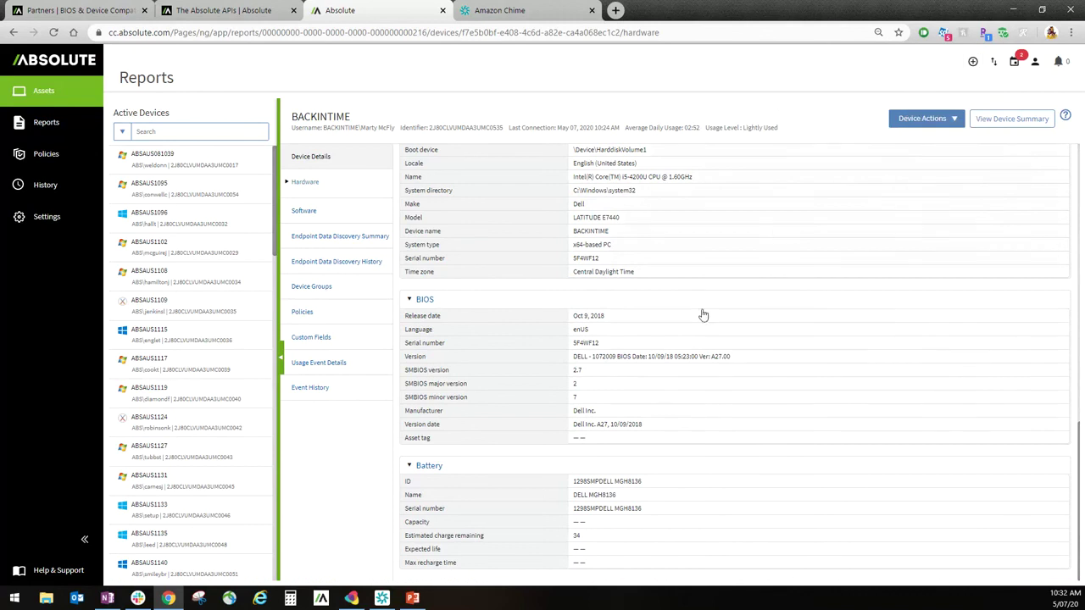
scroll(701, 317, up, 10)
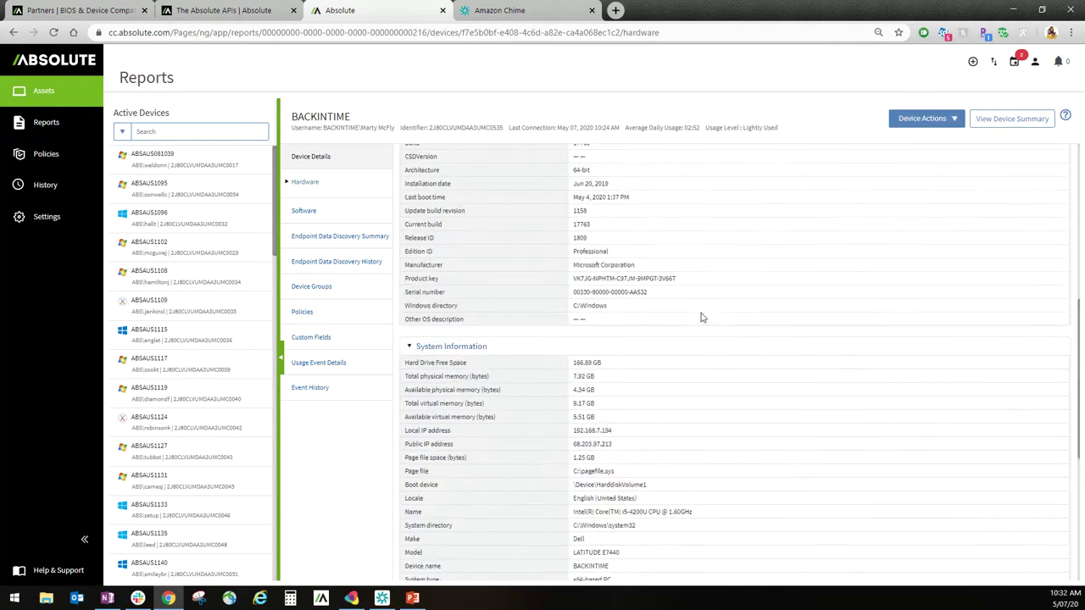
scroll(712, 318, up, 1)
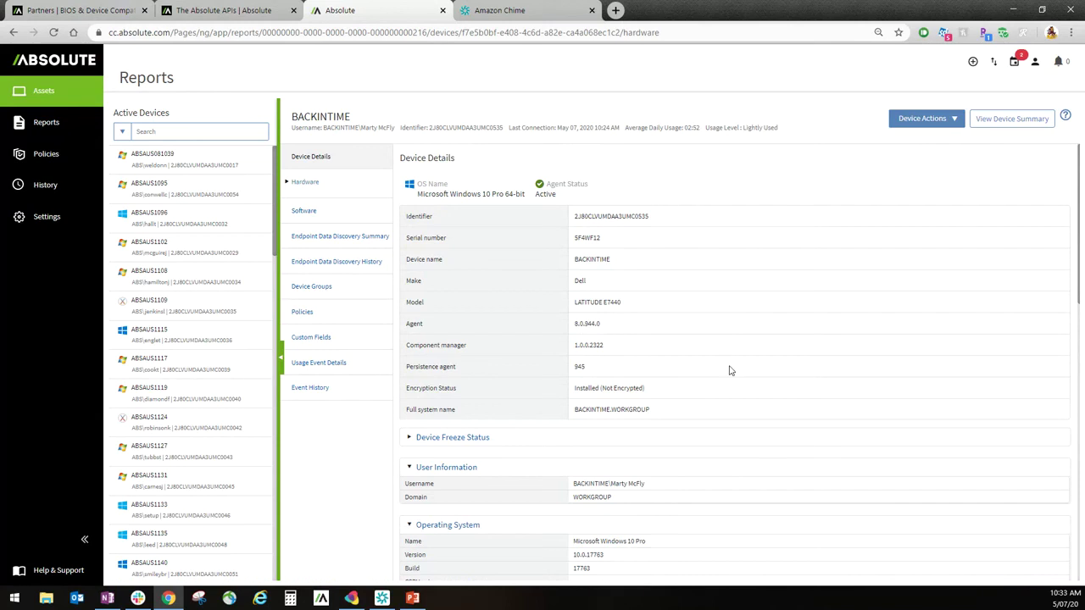
Examine the BACKINTIME device's encryption status, user information and operating system details
drag(669, 390, 581, 388)
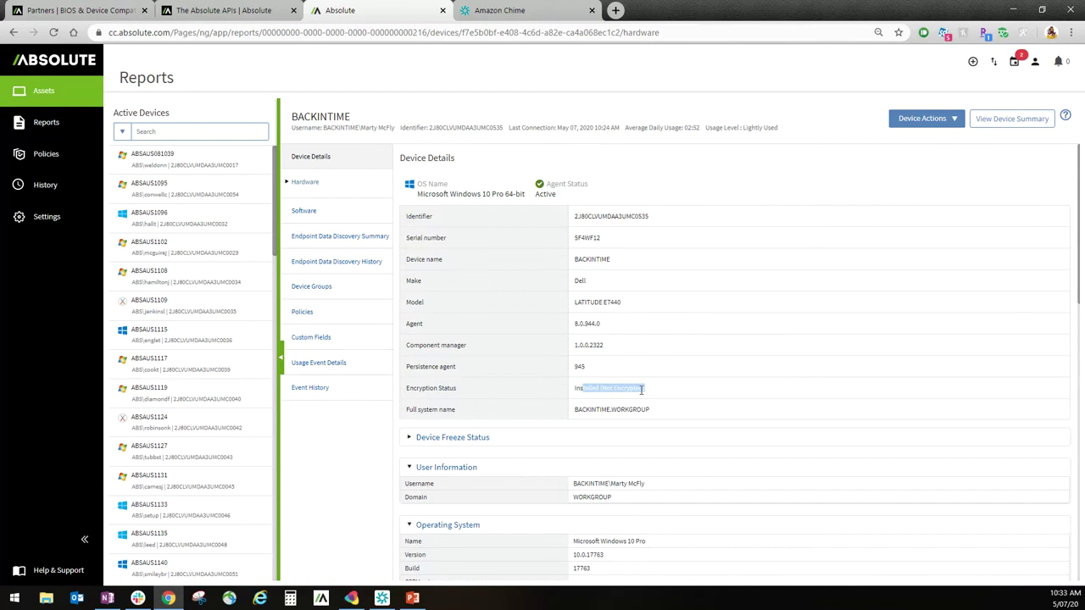
click(710, 389)
scroll(710, 389, down, 1)
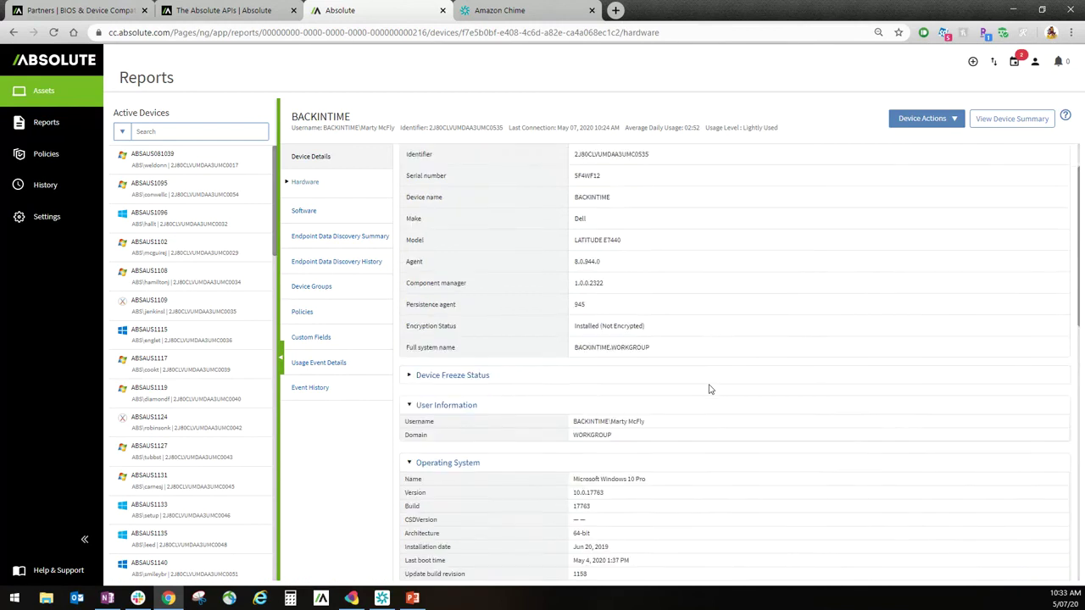
scroll(710, 389, down, 2)
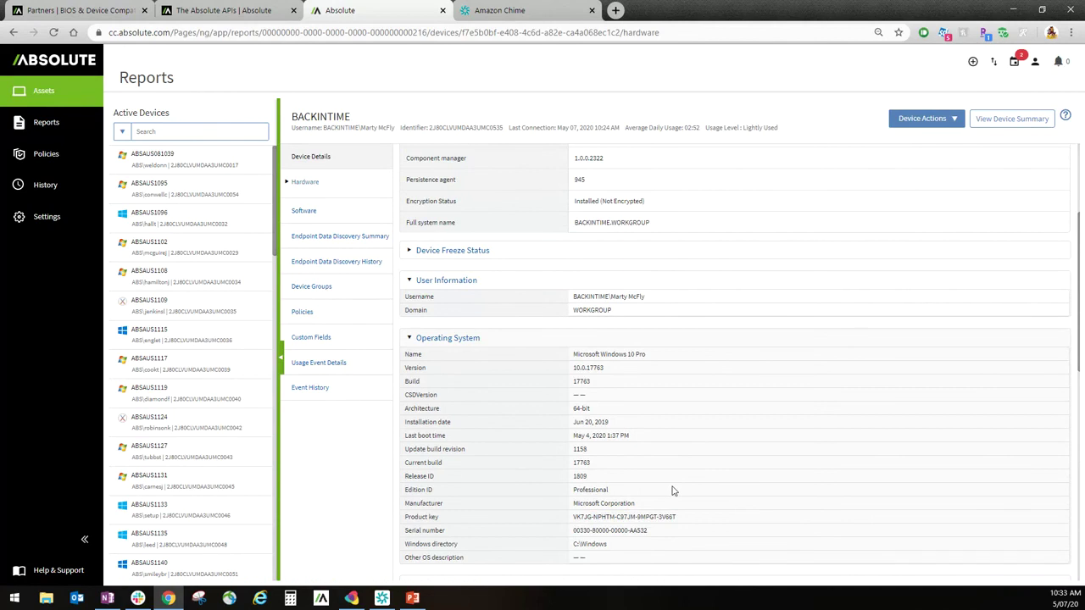
Start a freeze request for the eligible BACKINTIME device and preview the existing Absolutely Frozen message in full
click(922, 120)
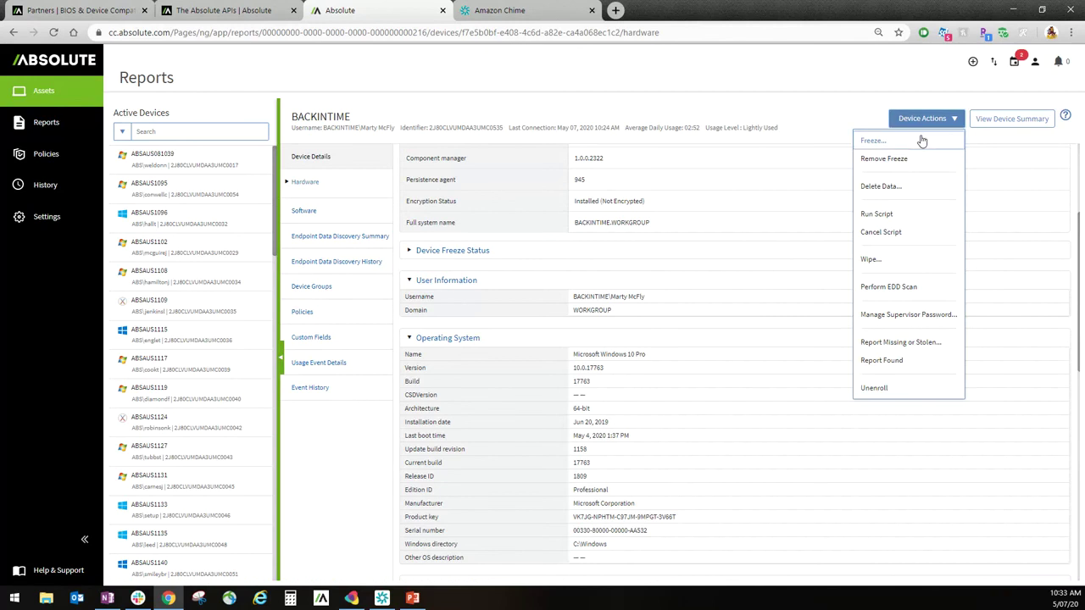
click(873, 140)
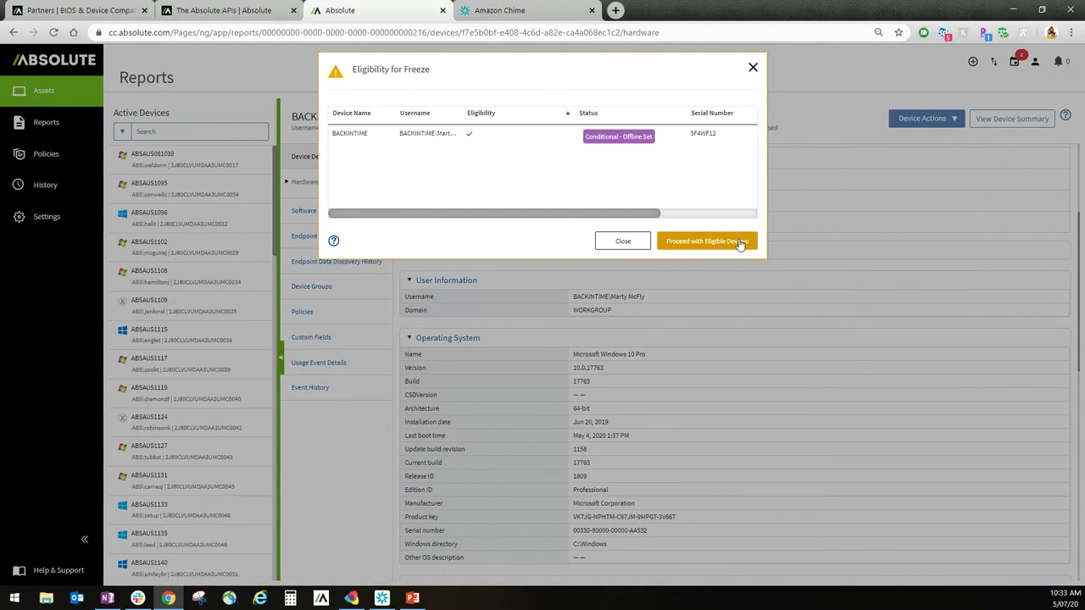
click(741, 244)
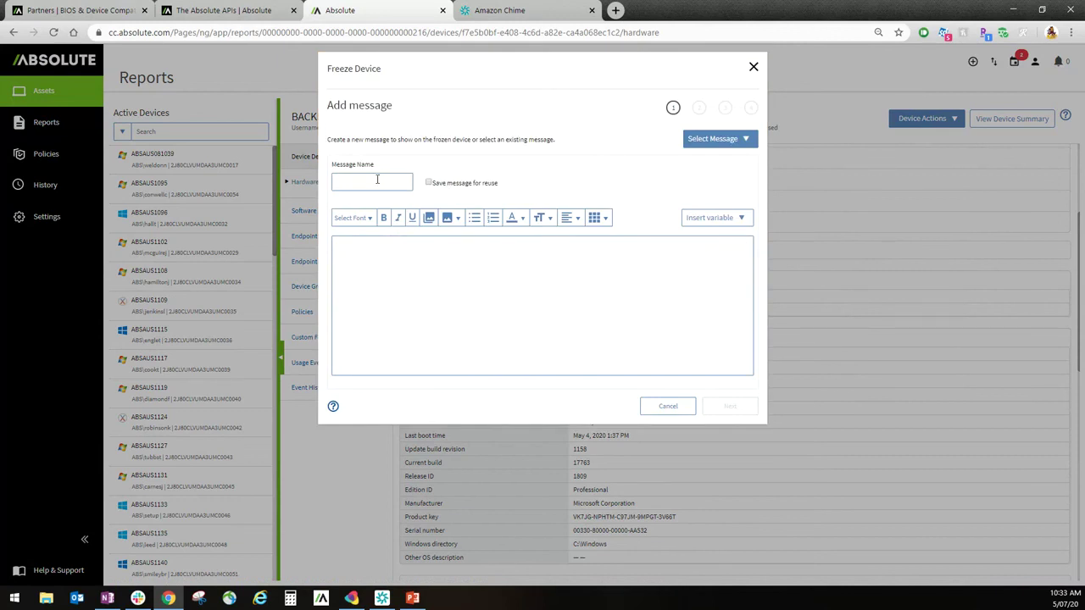
click(720, 147)
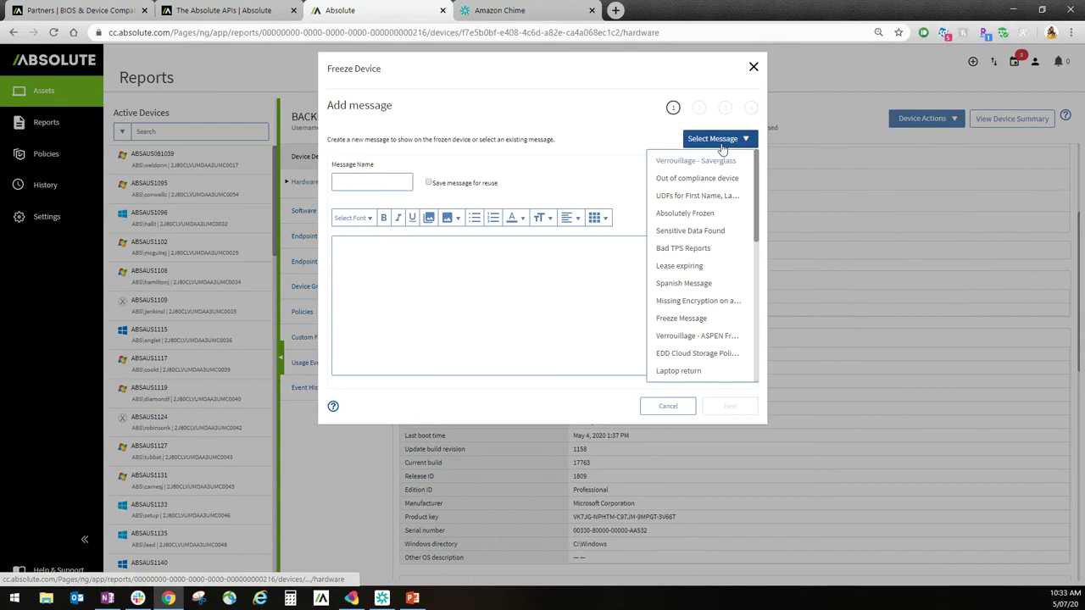
click(684, 214)
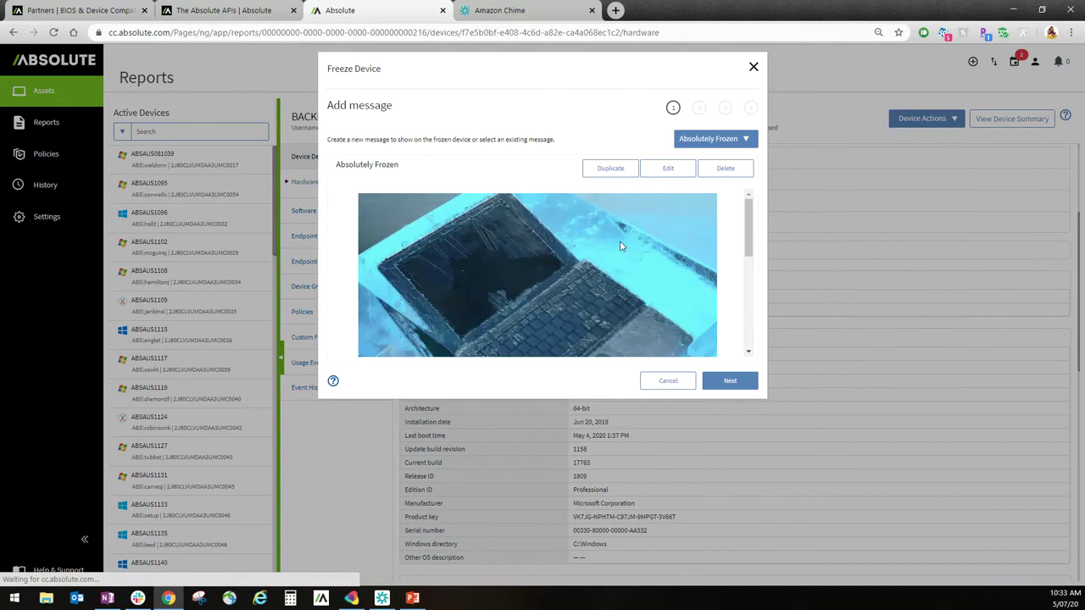
scroll(619, 245, down, 4)
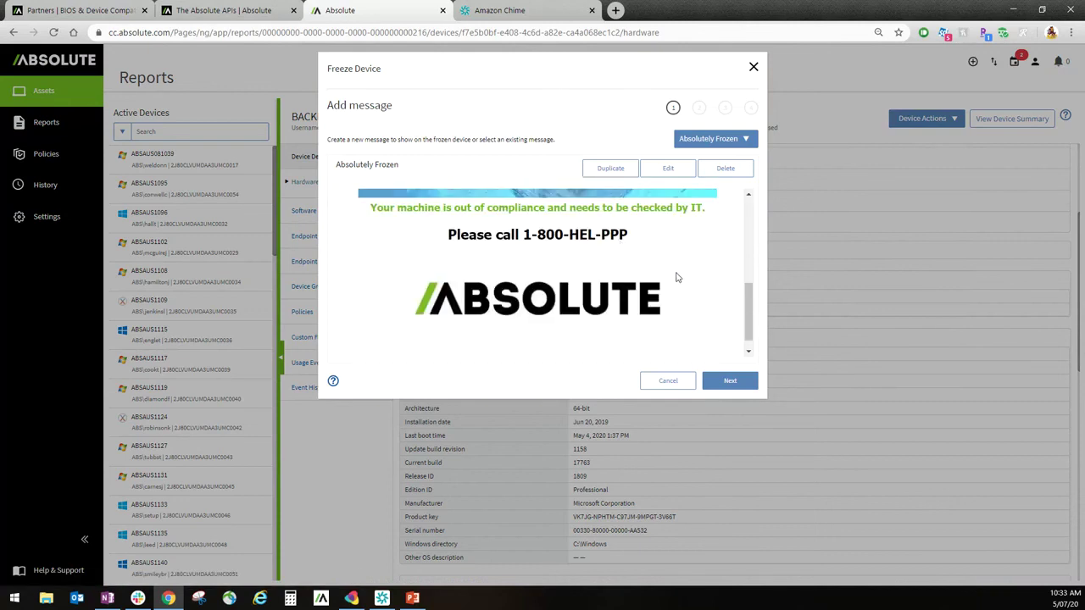
scroll(670, 289, down, 1)
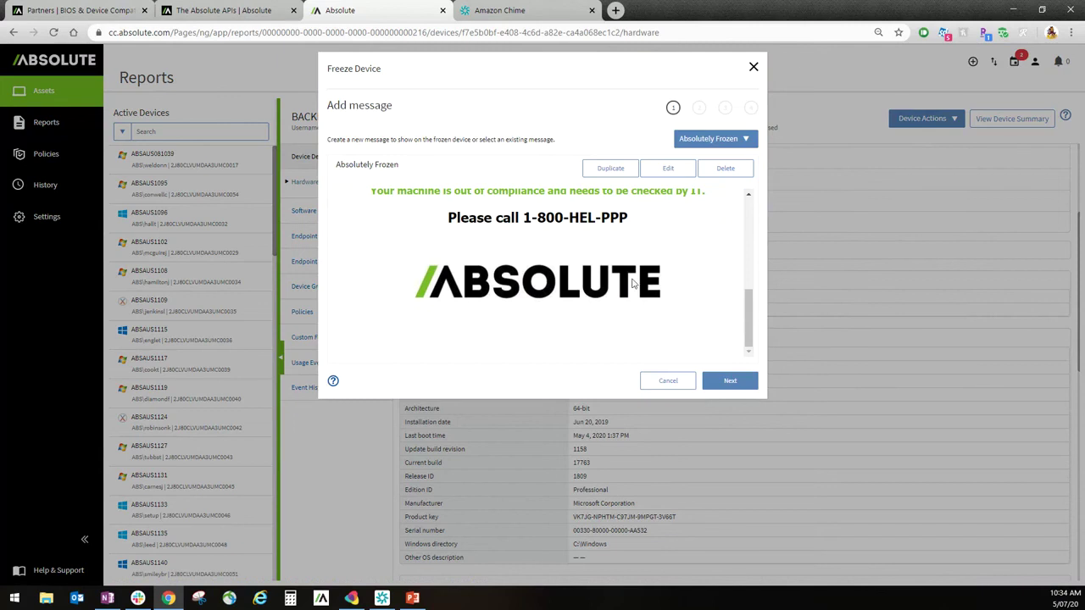
Look over the freeze request's unfreeze code and timing choices, and cancel the request
click(737, 381)
click(737, 375)
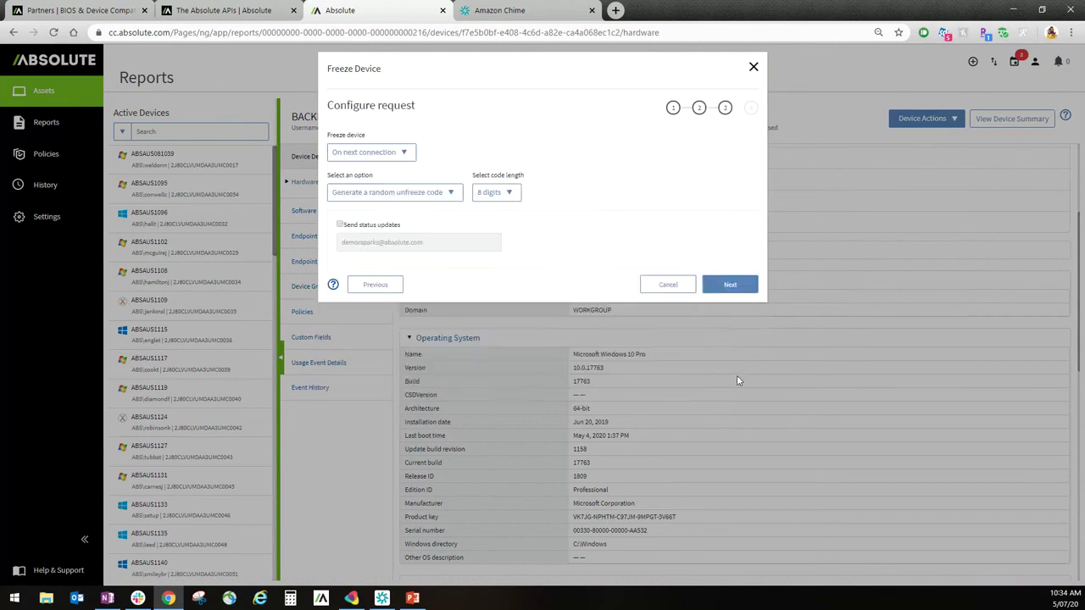
click(448, 197)
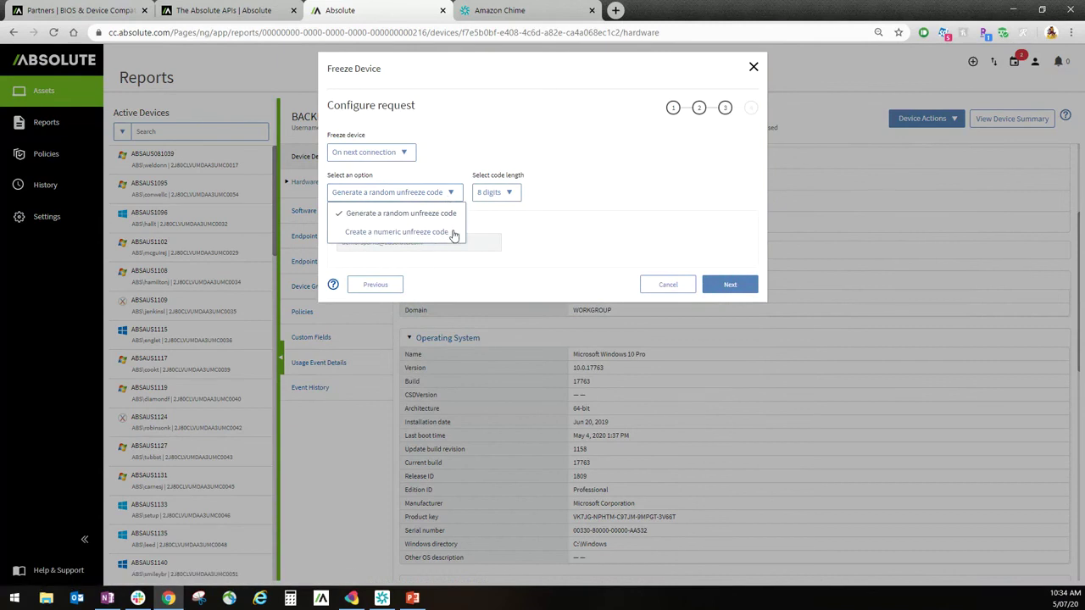
click(406, 152)
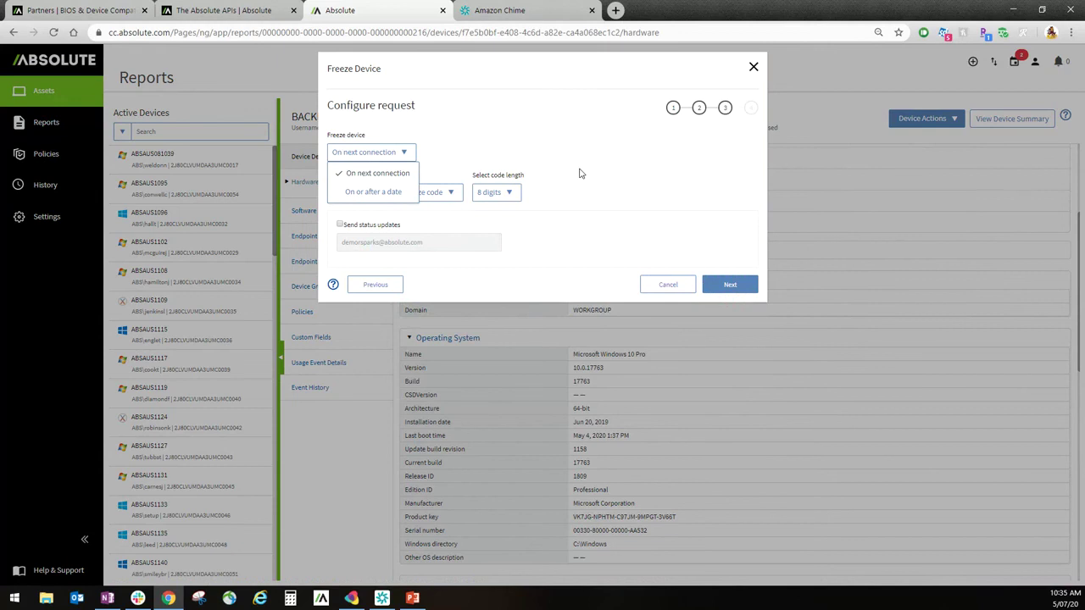
click(685, 291)
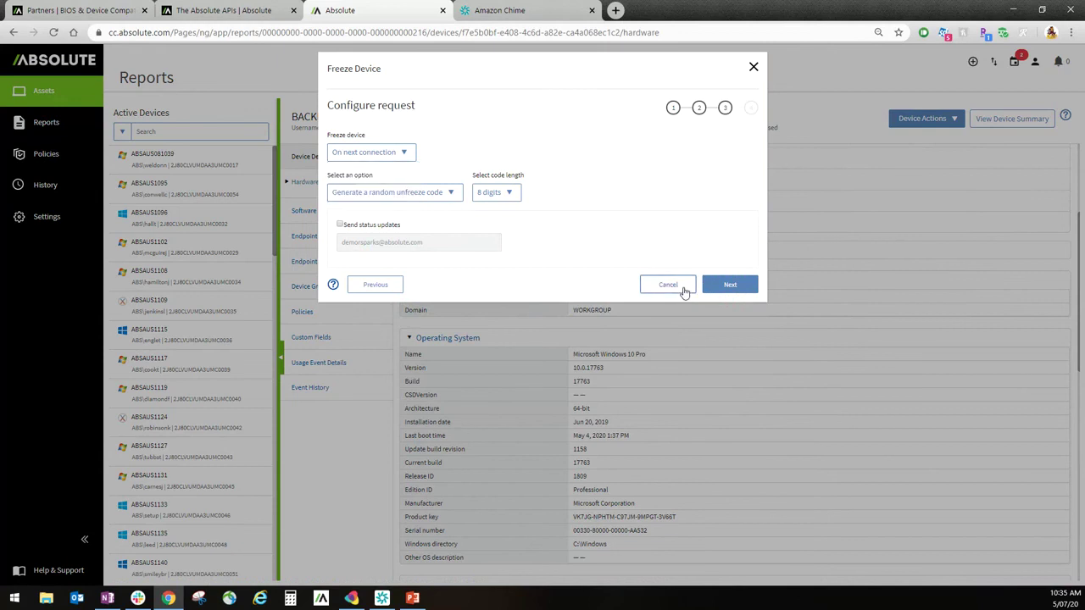
click(668, 285)
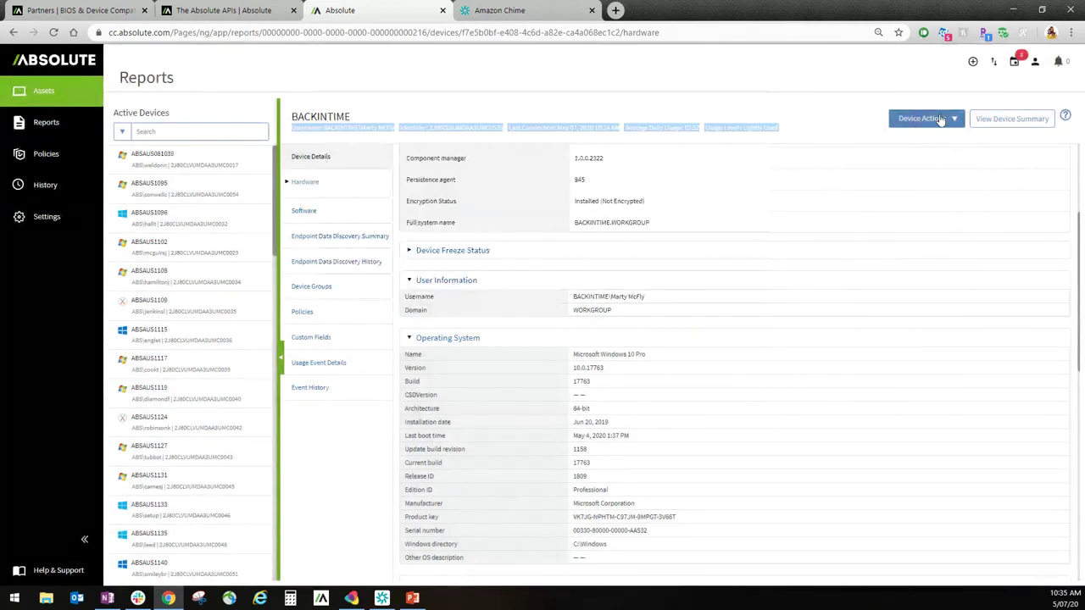
Check the BACKINTIME device's eligibility for removing a freeze and close the check without proceeding
click(939, 119)
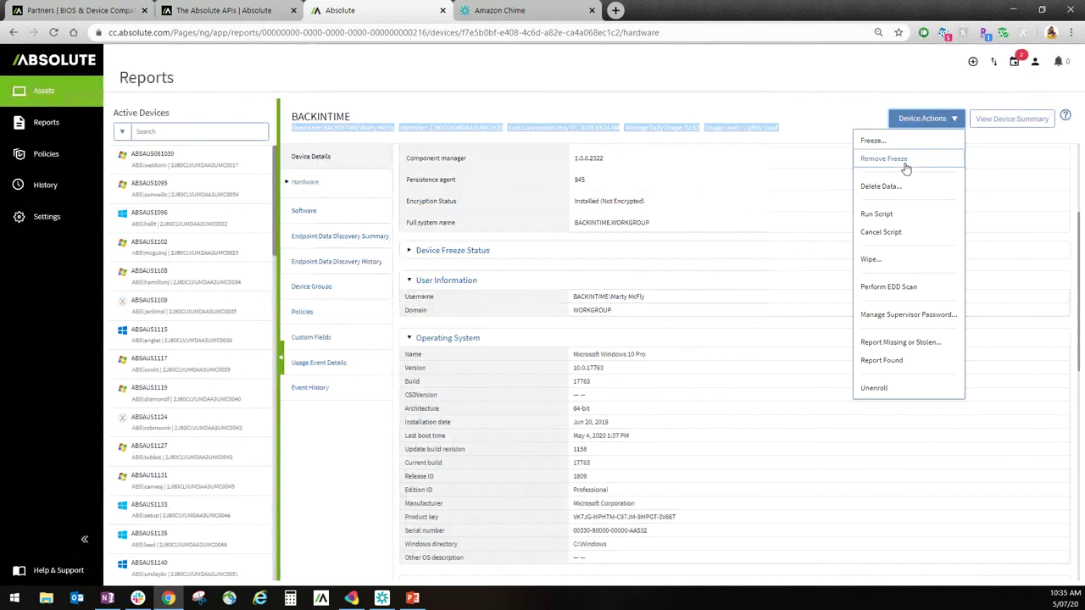
click(884, 160)
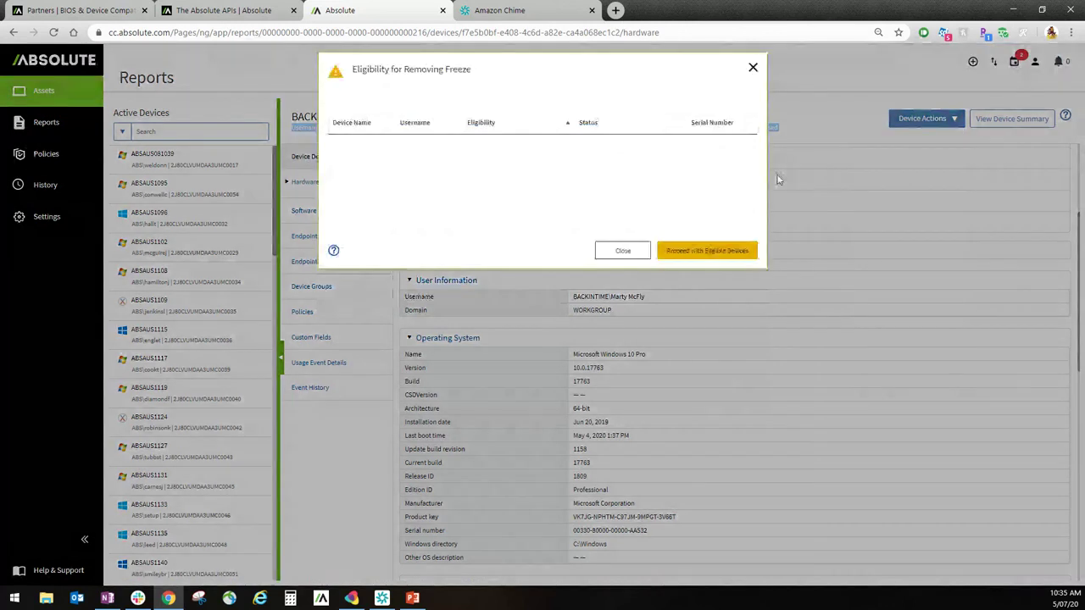
click(628, 251)
click(831, 132)
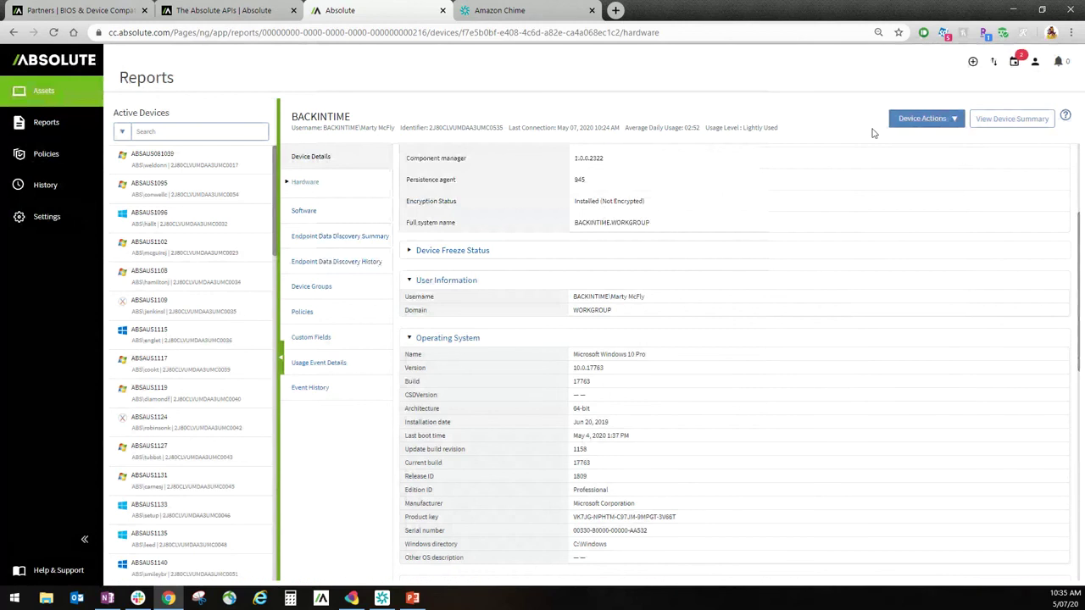
Start a data delete request for the BACKINTIME device and review the data delete types offered for PCs
click(905, 124)
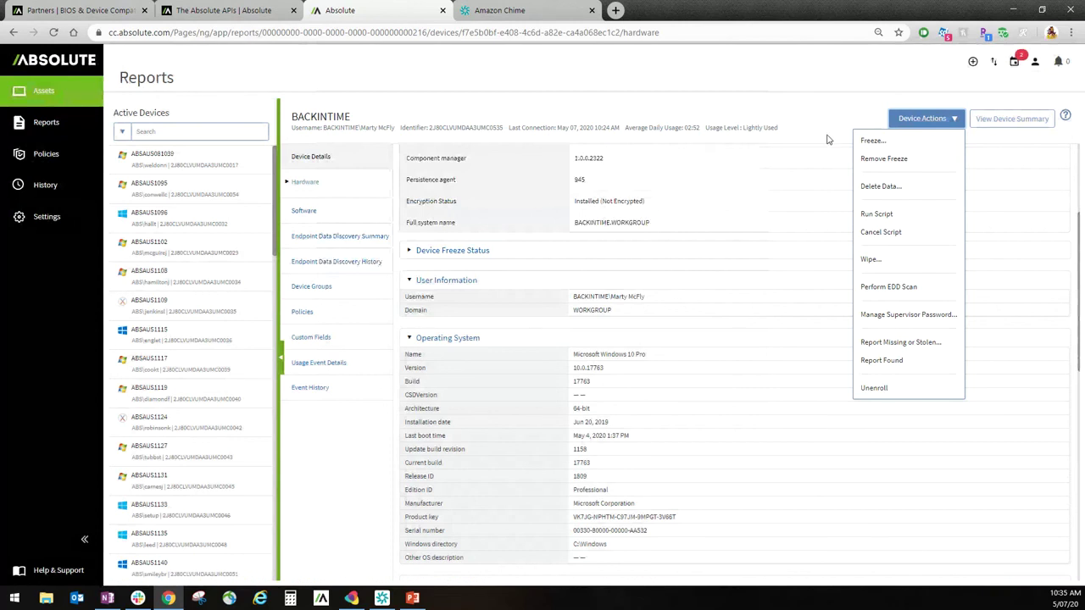
click(881, 188)
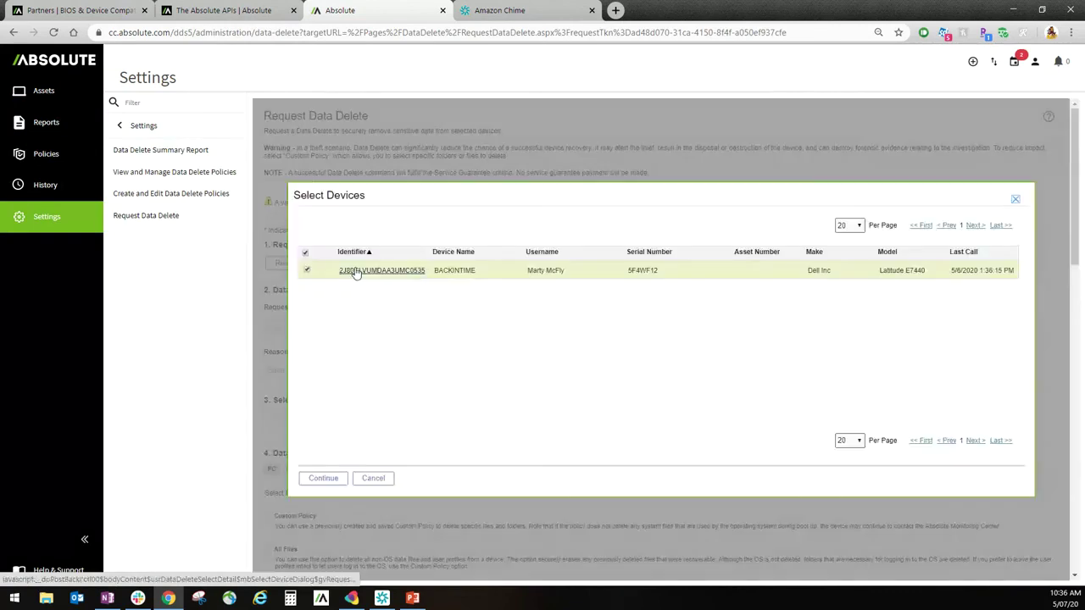
click(343, 479)
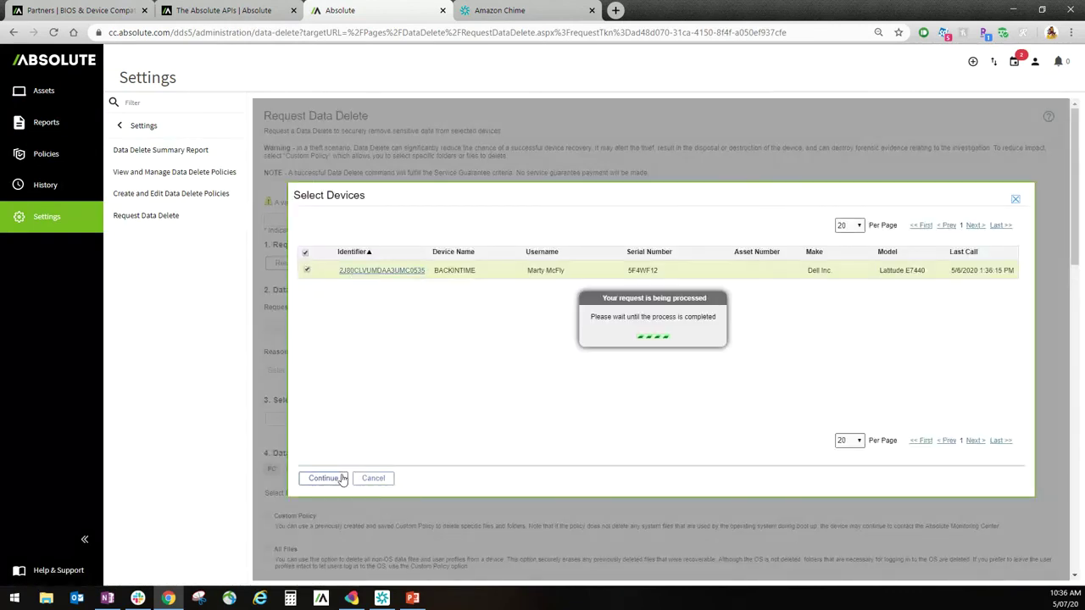
scroll(691, 379, down, 2)
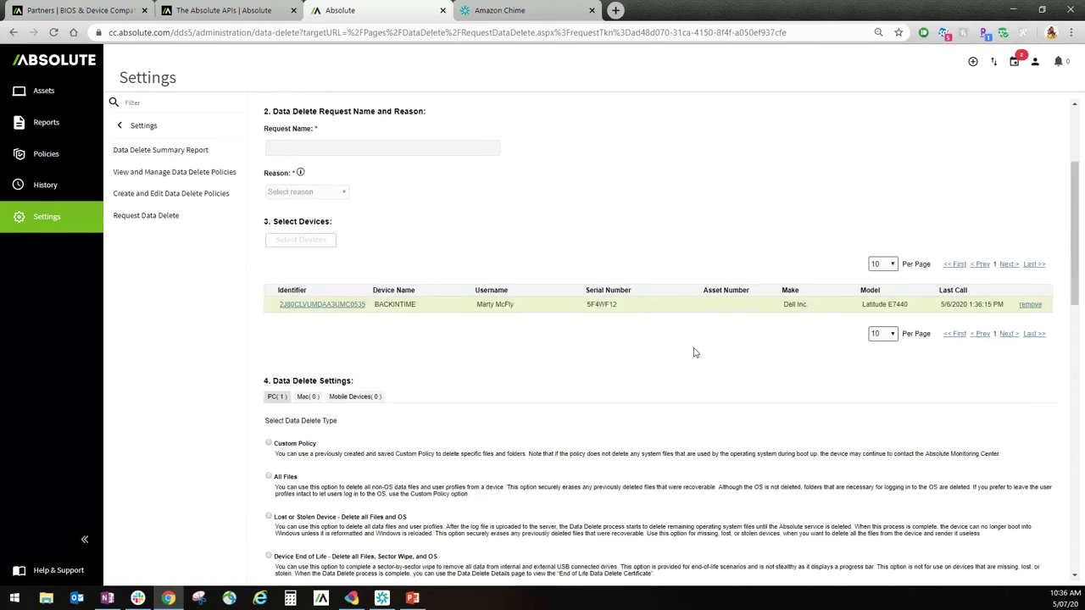
scroll(693, 352, down, 1)
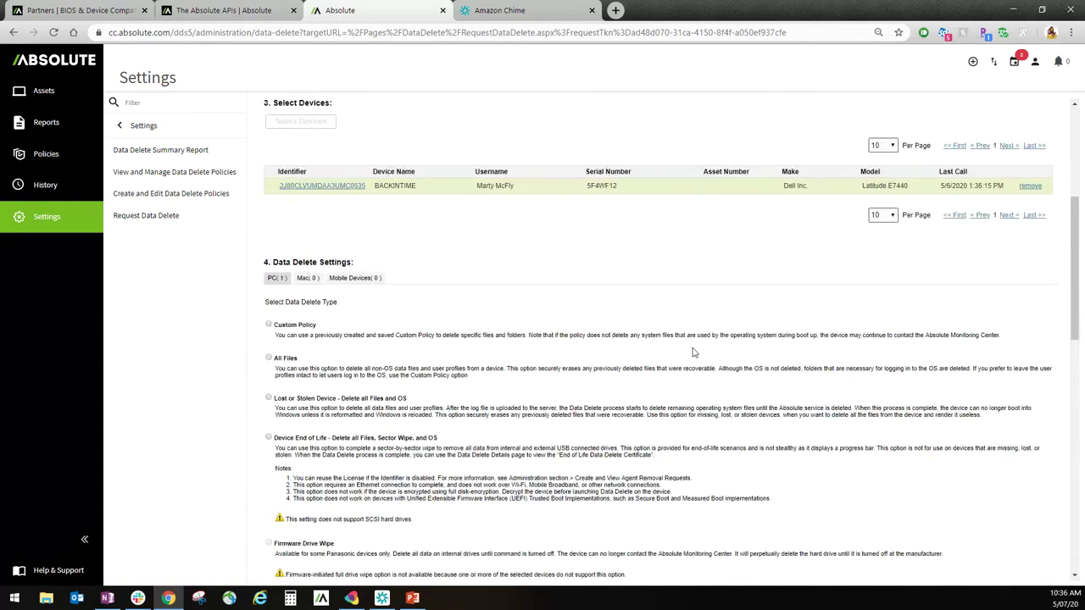
scroll(693, 352, down, 1)
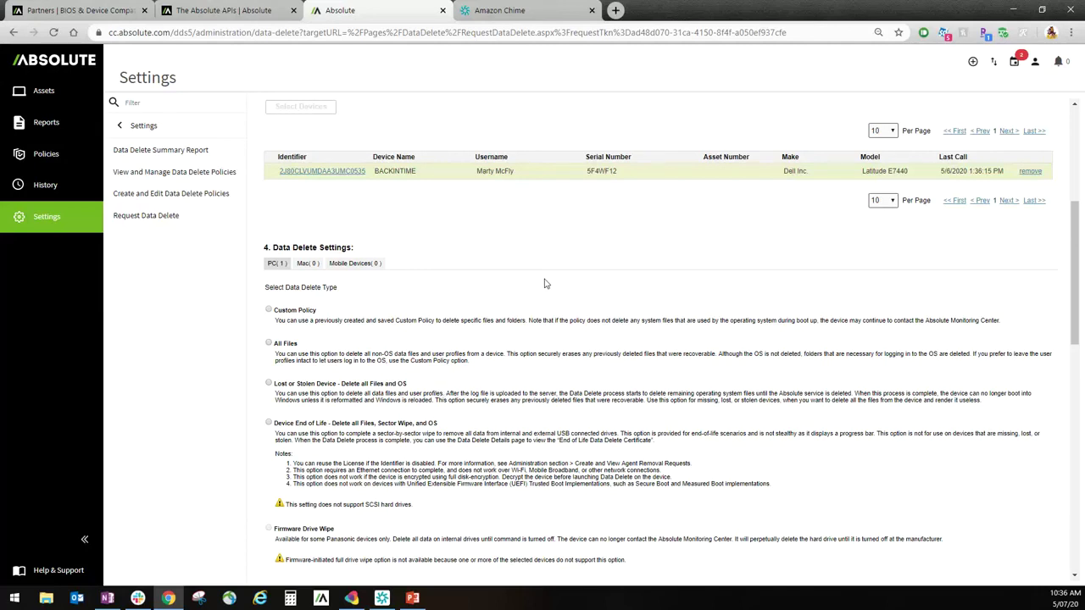
scroll(546, 283, down, 1)
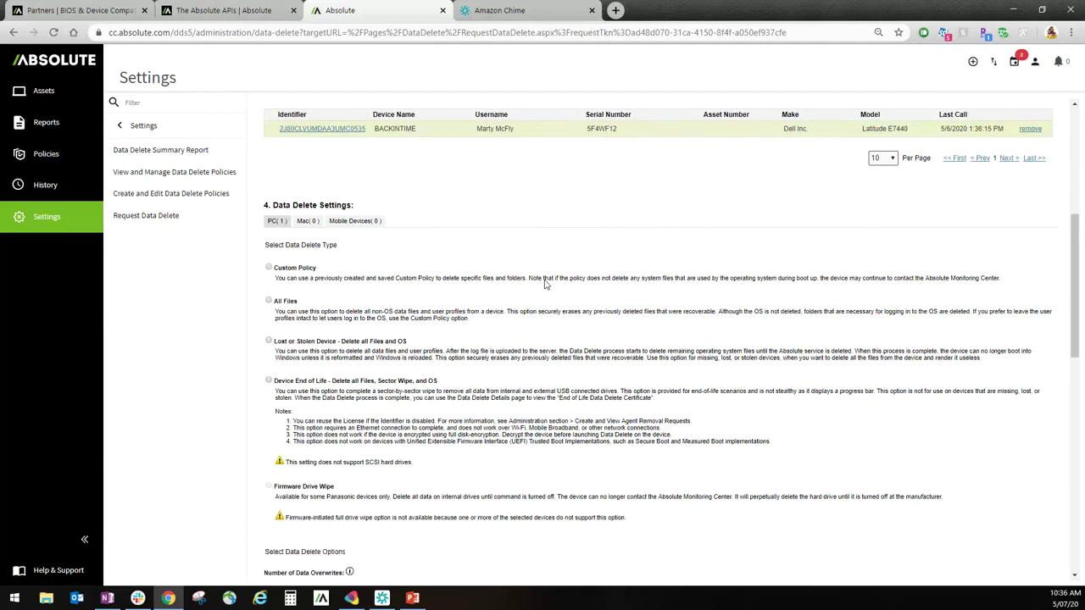
Enable Include File Date Attributes and Perpetual Deletion in the data delete options
scroll(546, 284, down, 3)
click(268, 425)
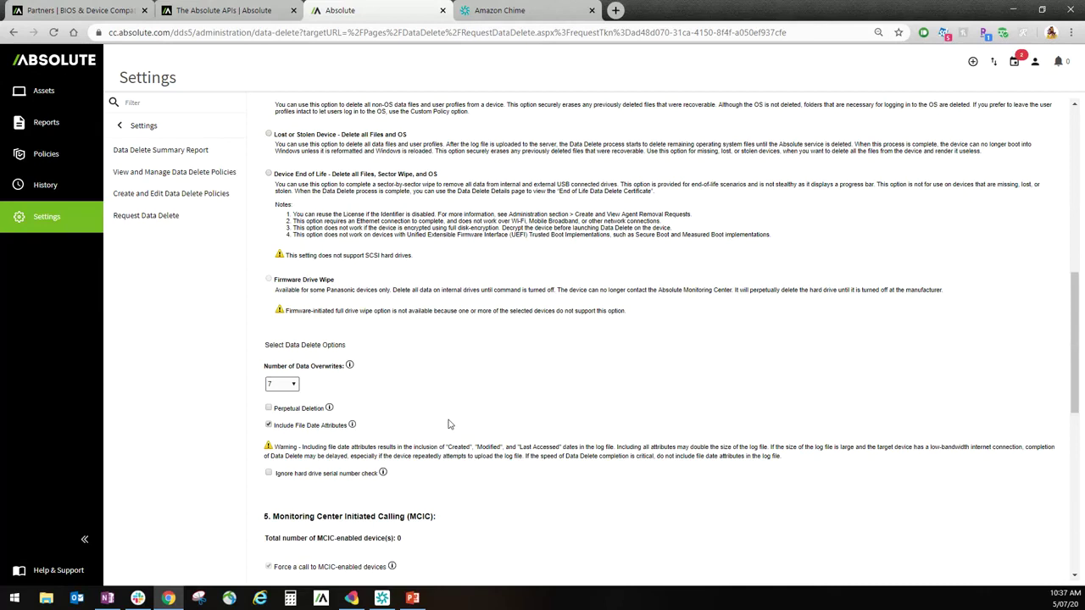
click(297, 409)
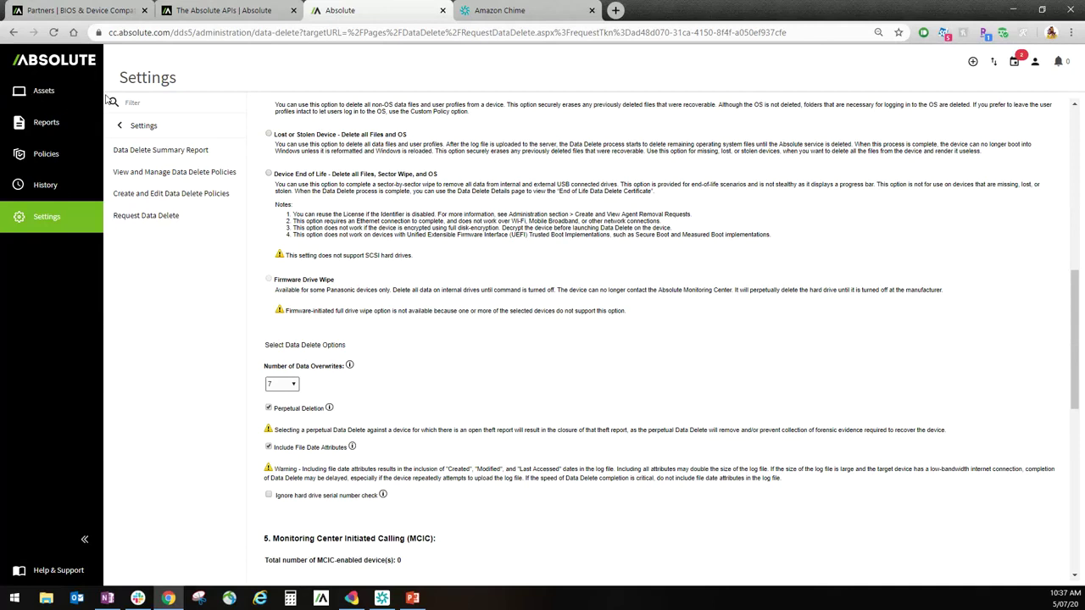
Open the Wipe request for device ABSAUS081039 from the Assets list, review its options and cancel it
click(57, 97)
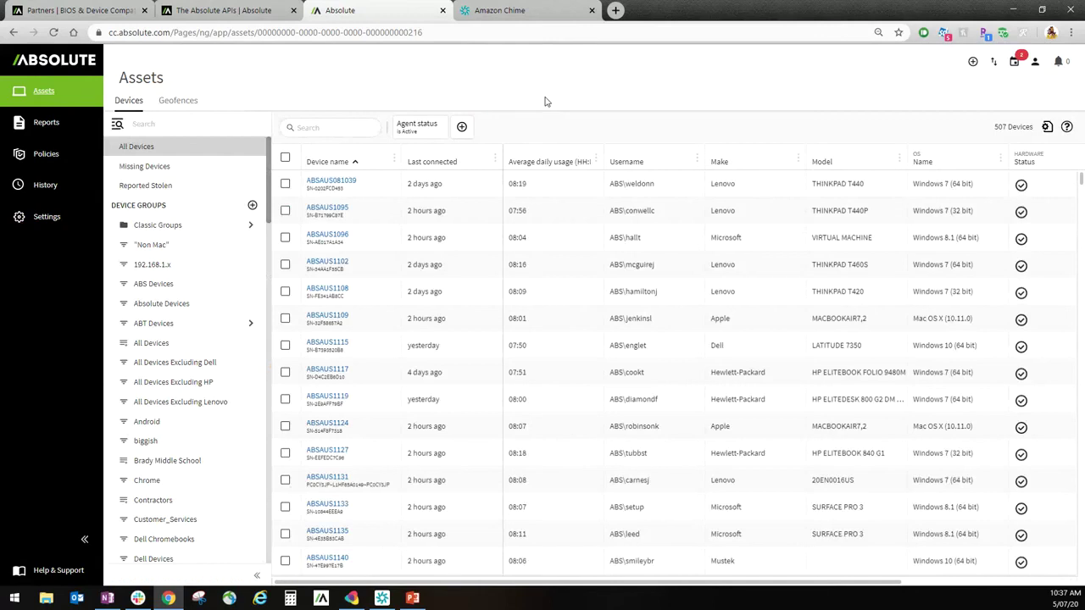
click(286, 183)
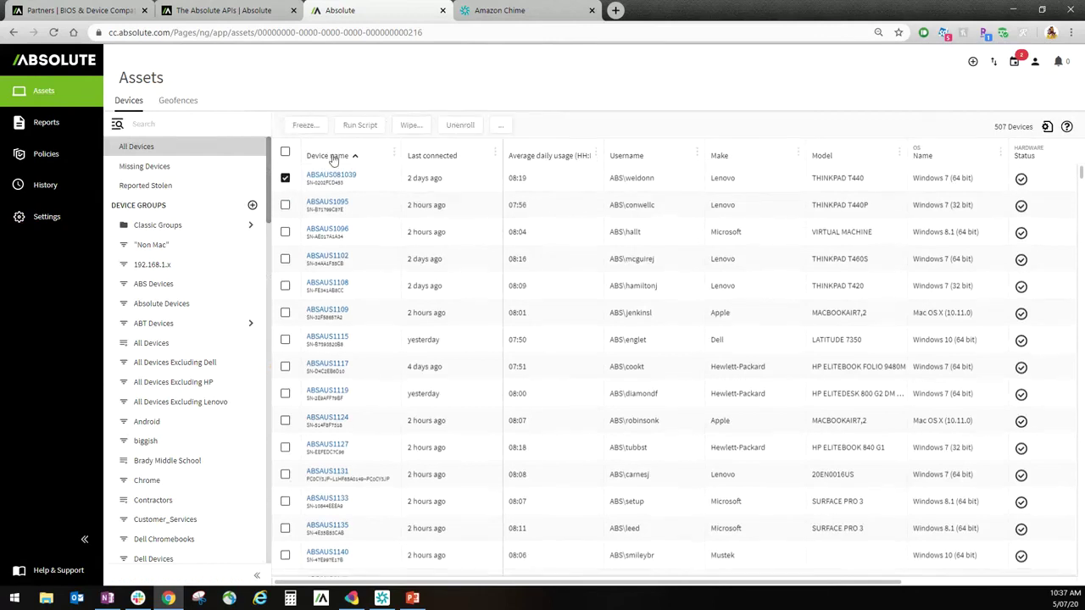
click(405, 134)
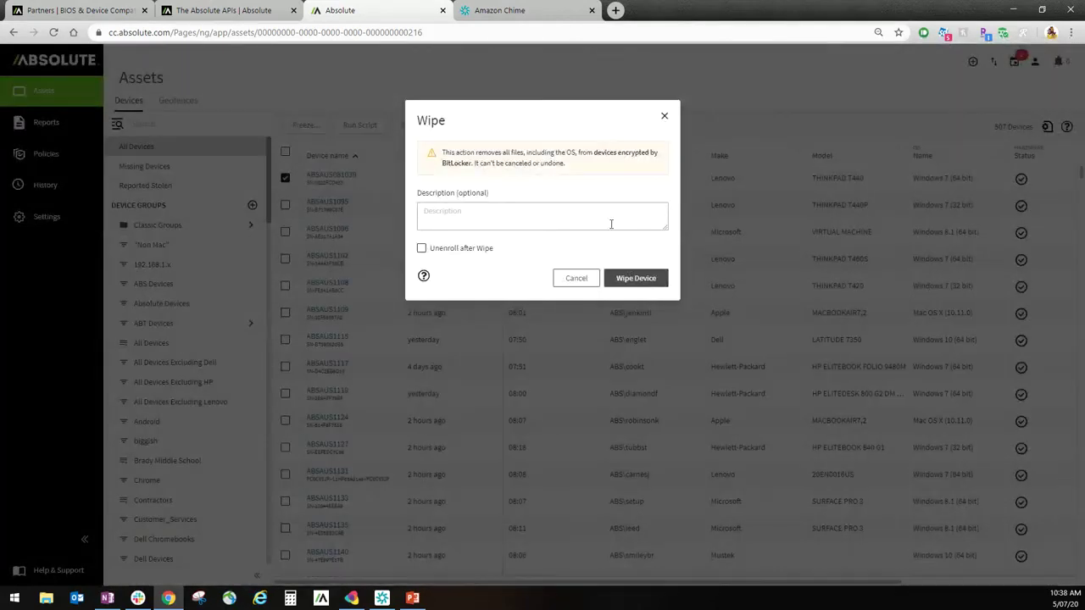
click(579, 281)
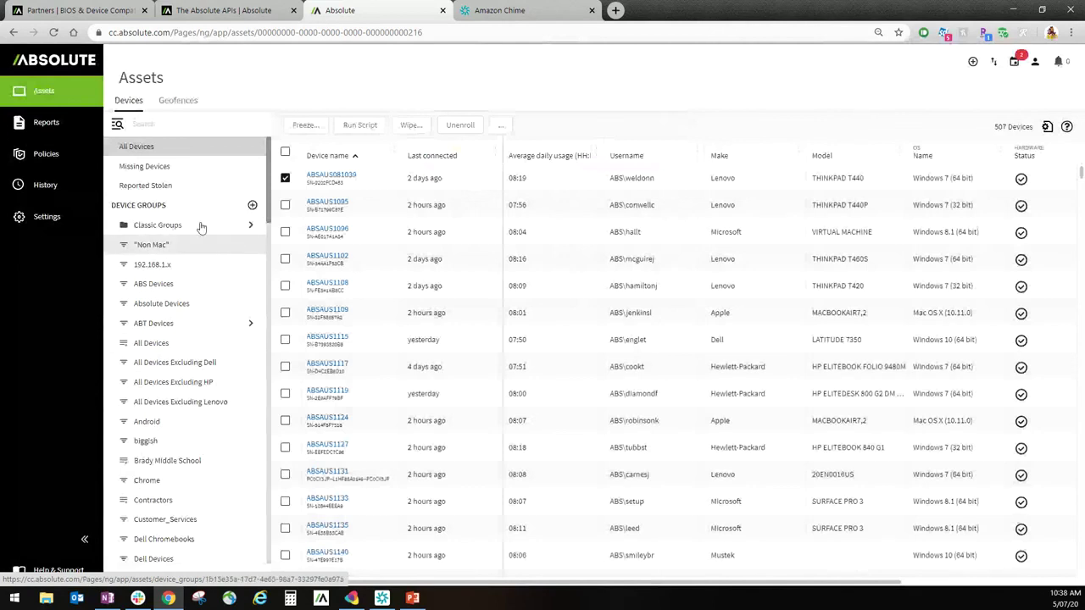
Open the Application Persistence configuration of the SE Devices policy group and look over its applications
click(49, 161)
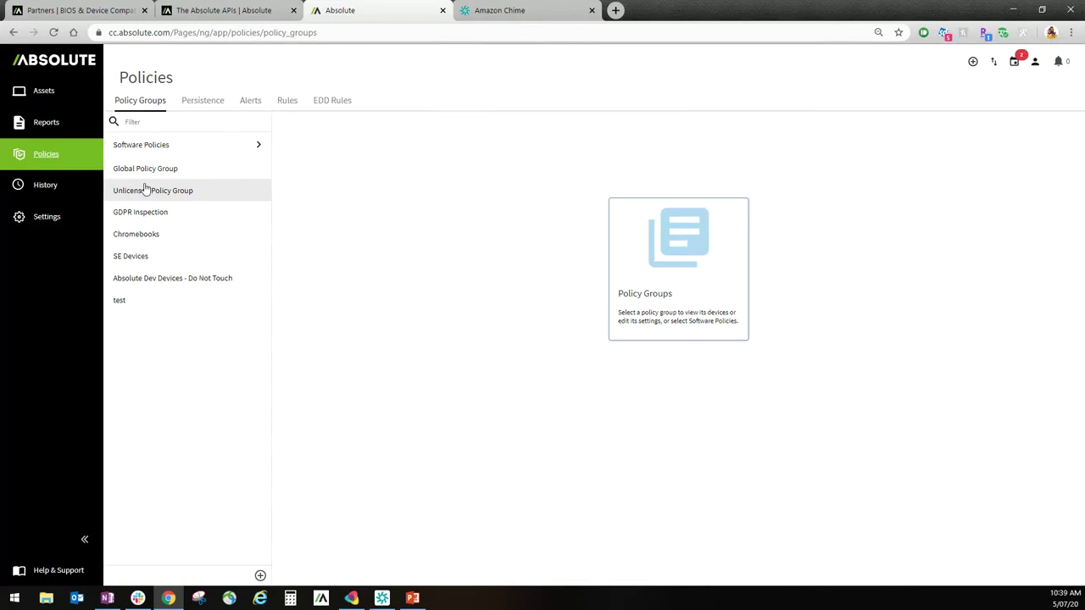
click(143, 258)
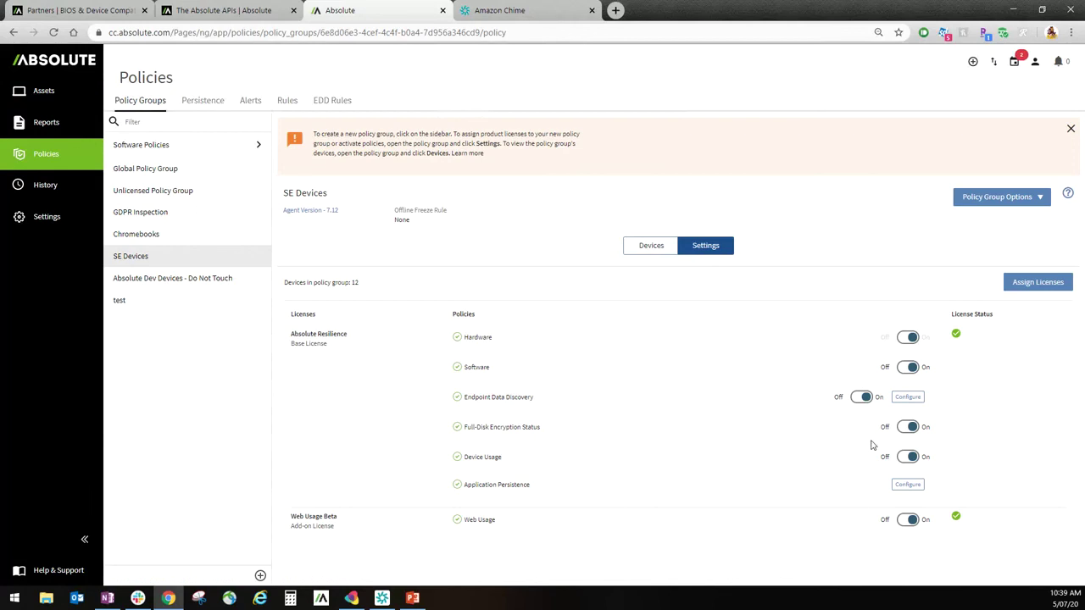
click(905, 487)
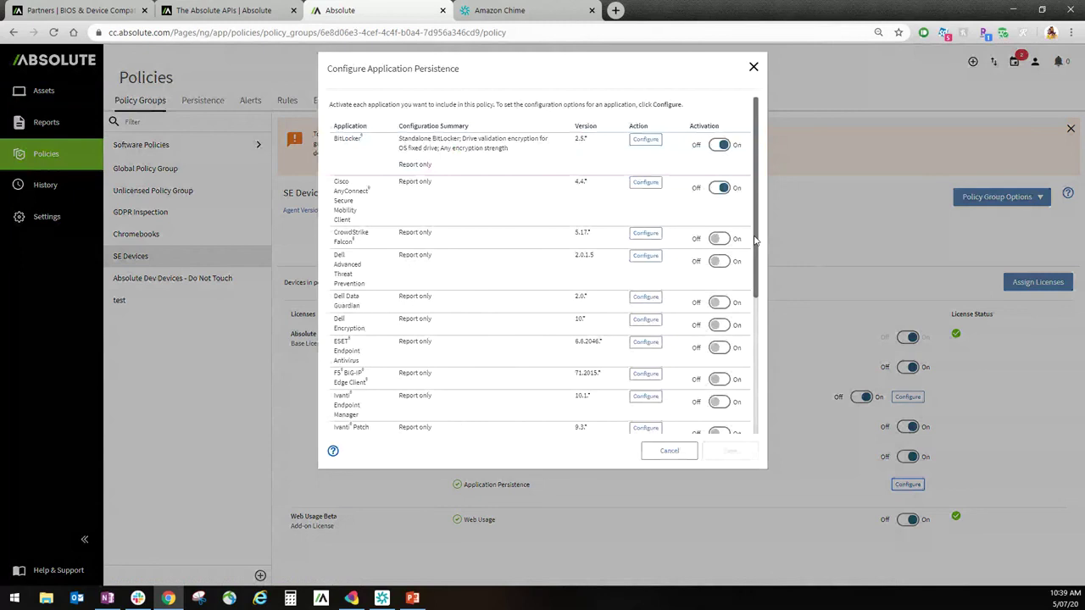
scroll(755, 242, down, 1)
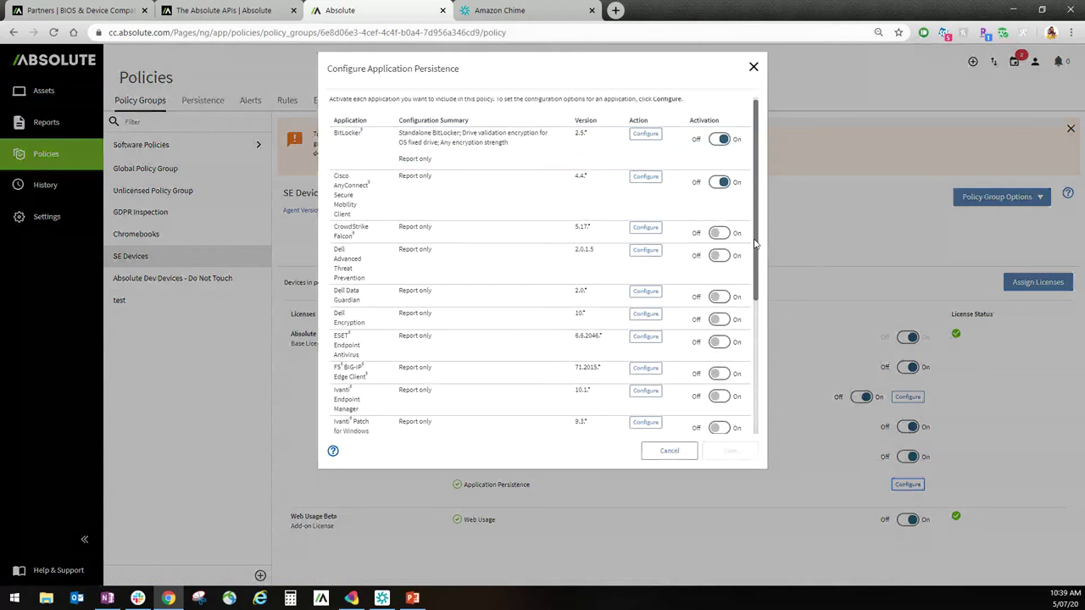
Try version 4.8.* with Report, repair, and reinstall for Cisco AnyConnect, review the required installer details and cancel the configuration
click(646, 177)
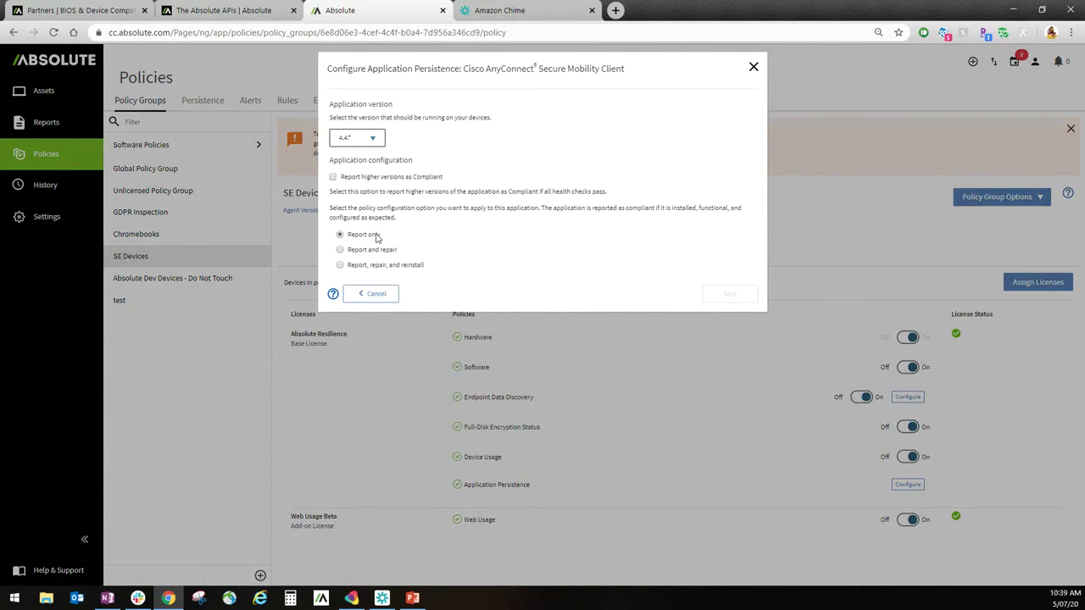
click(363, 143)
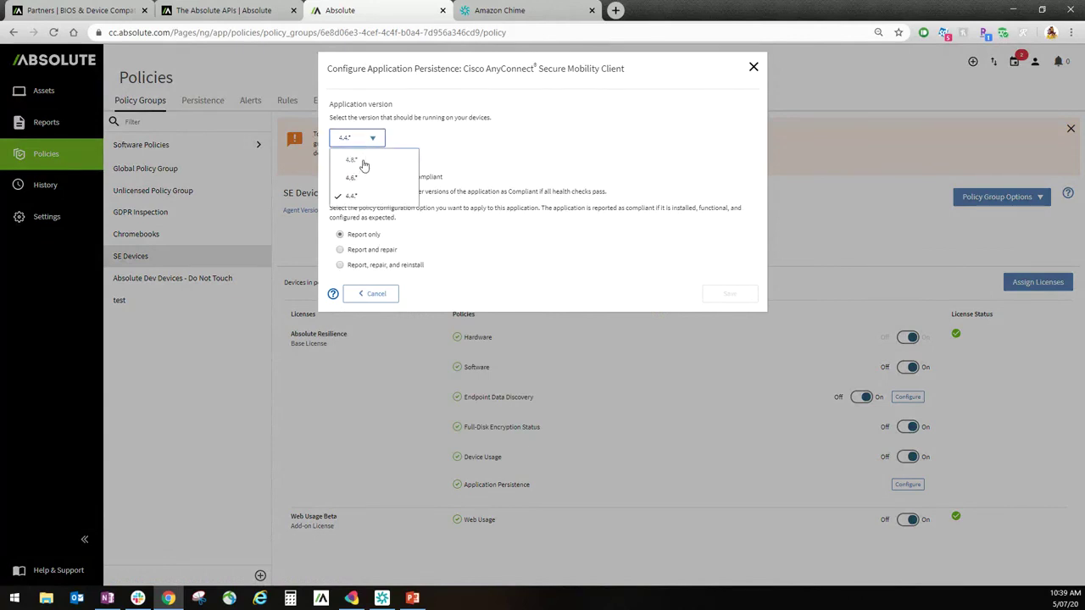
click(363, 161)
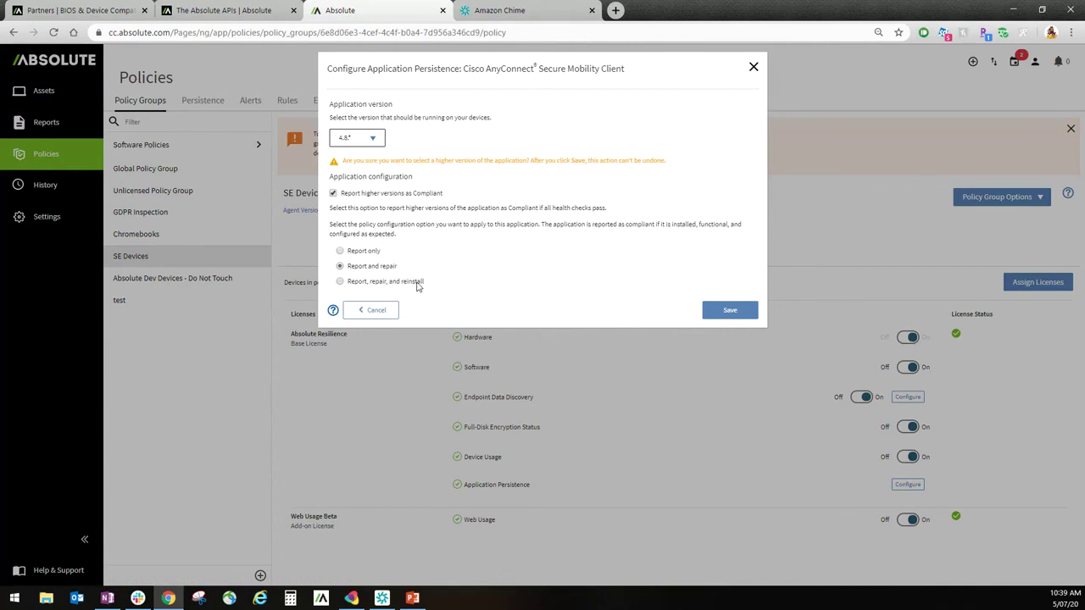
click(416, 283)
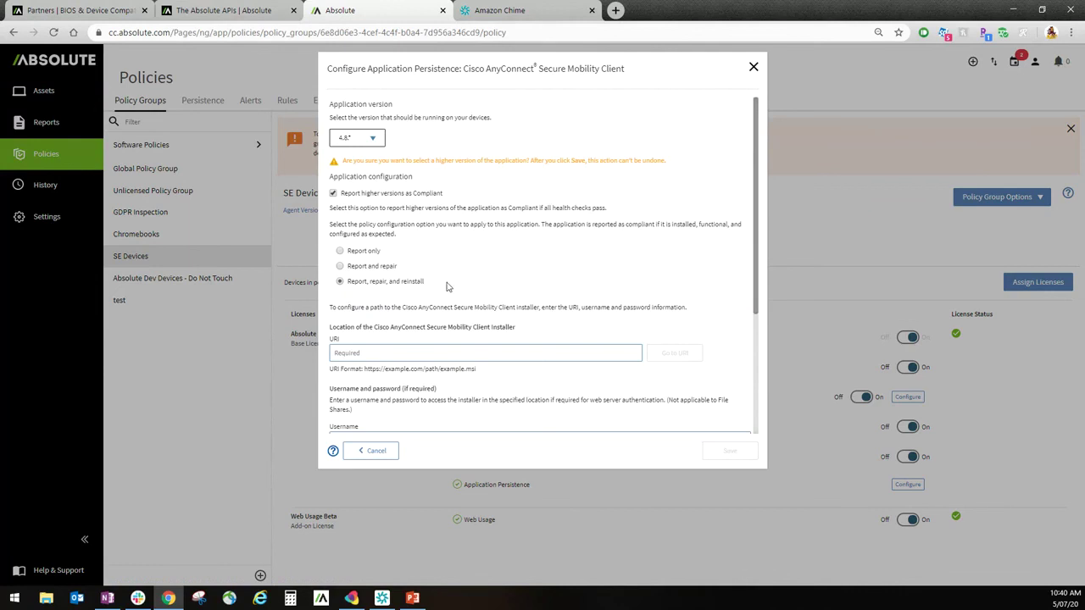
click(391, 349)
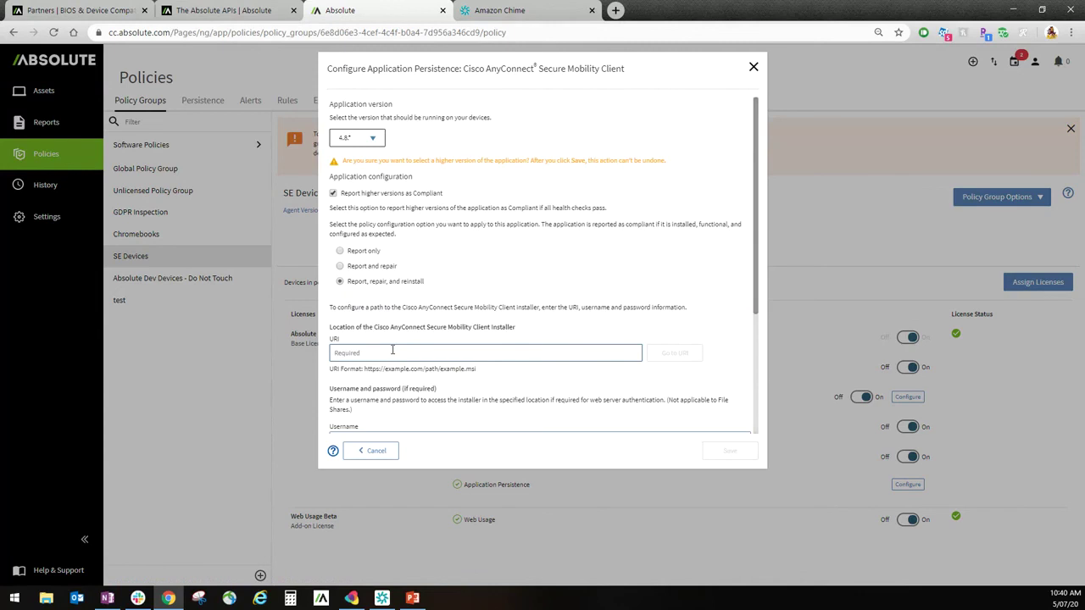
scroll(393, 350, down, 3)
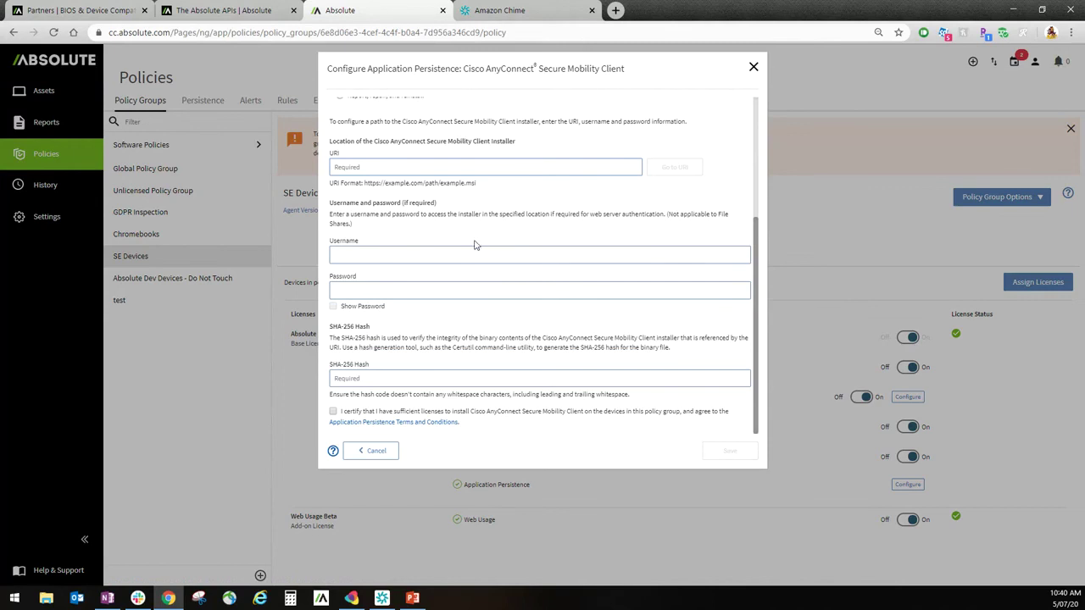
click(373, 451)
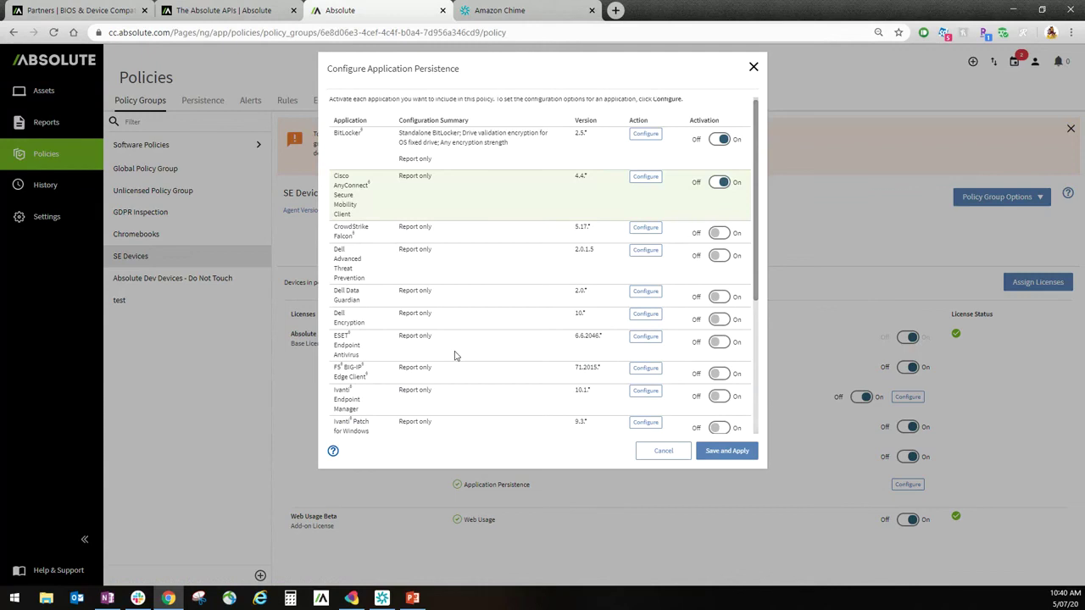
Review the remaining applications available for Application Persistence and leave the configuration without saving
scroll(454, 356, down, 1)
scroll(454, 360, down, 1)
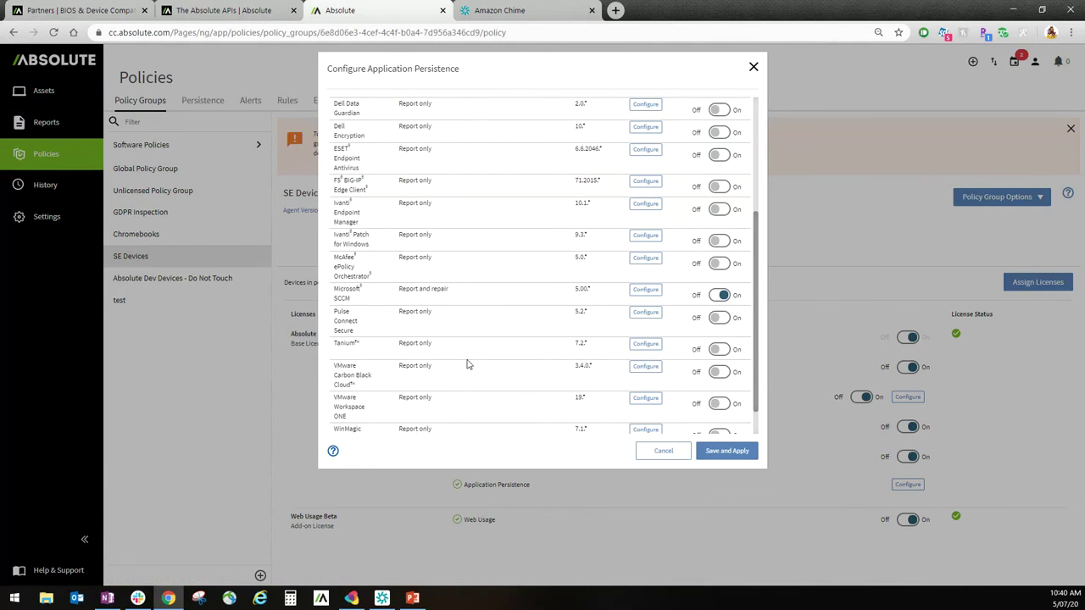
scroll(467, 364, down, 1)
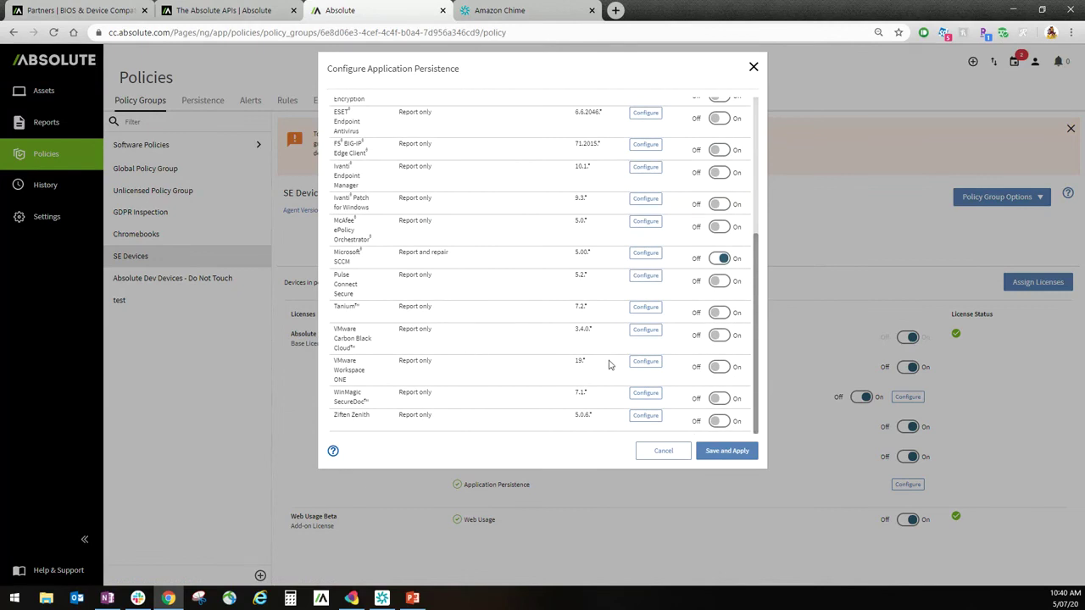
click(658, 450)
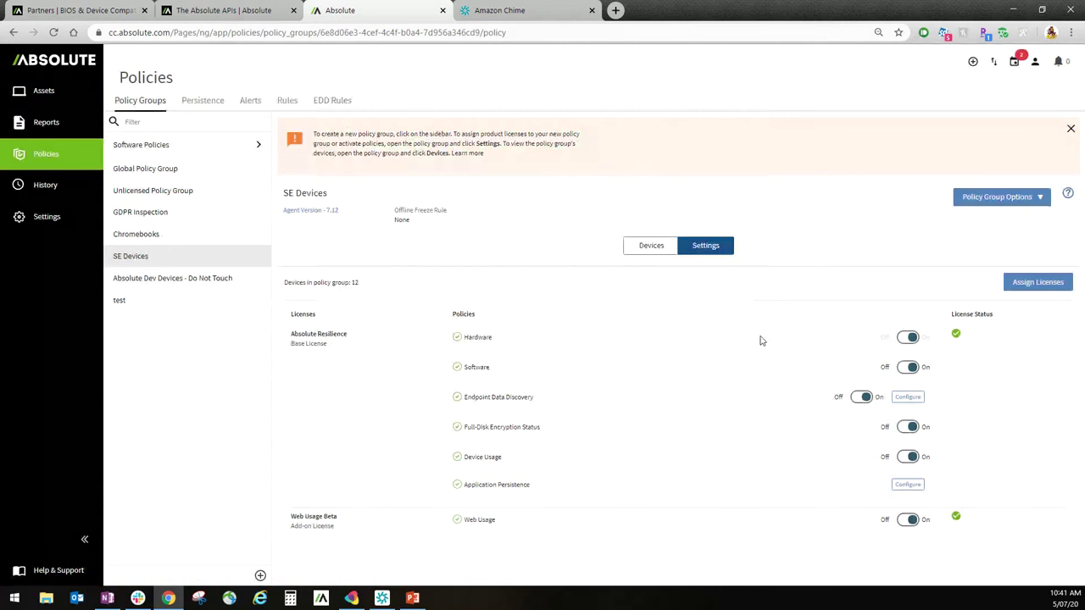
Review the Endpoint Data Discovery rules and scan settings of the SE Devices policy group and cancel without saving
click(905, 400)
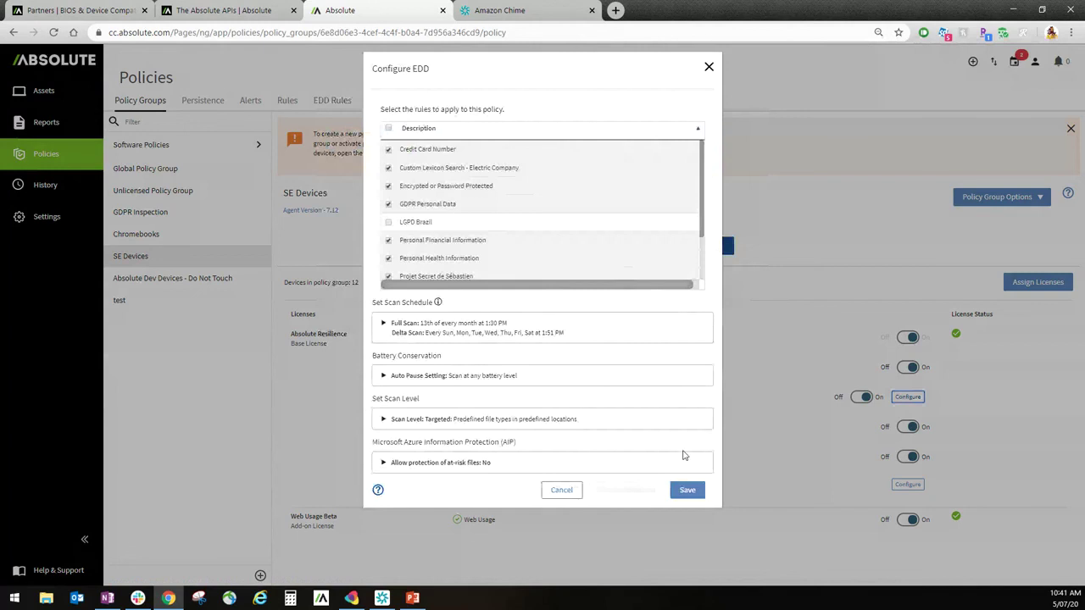
click(561, 490)
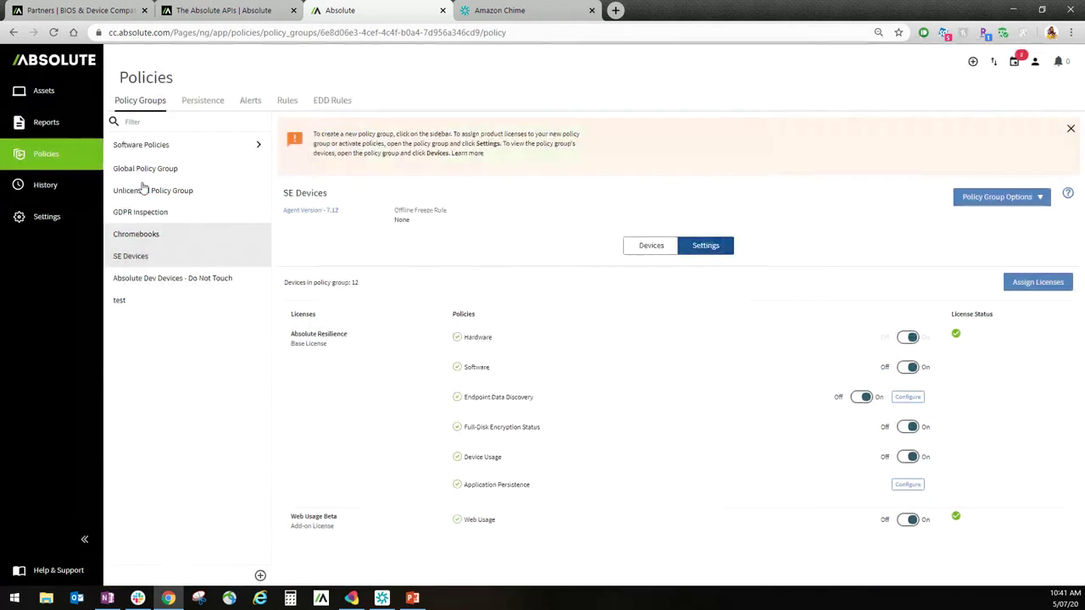
Open the Devices with At-Risk Files in Cloud report and widen the File Path column to show full paths
click(37, 130)
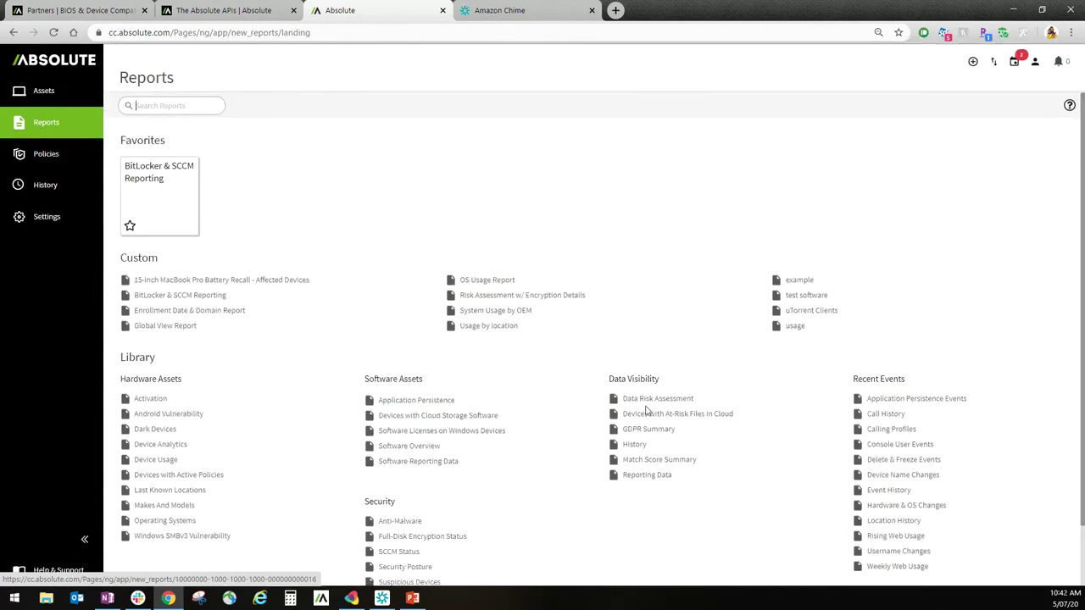
click(647, 416)
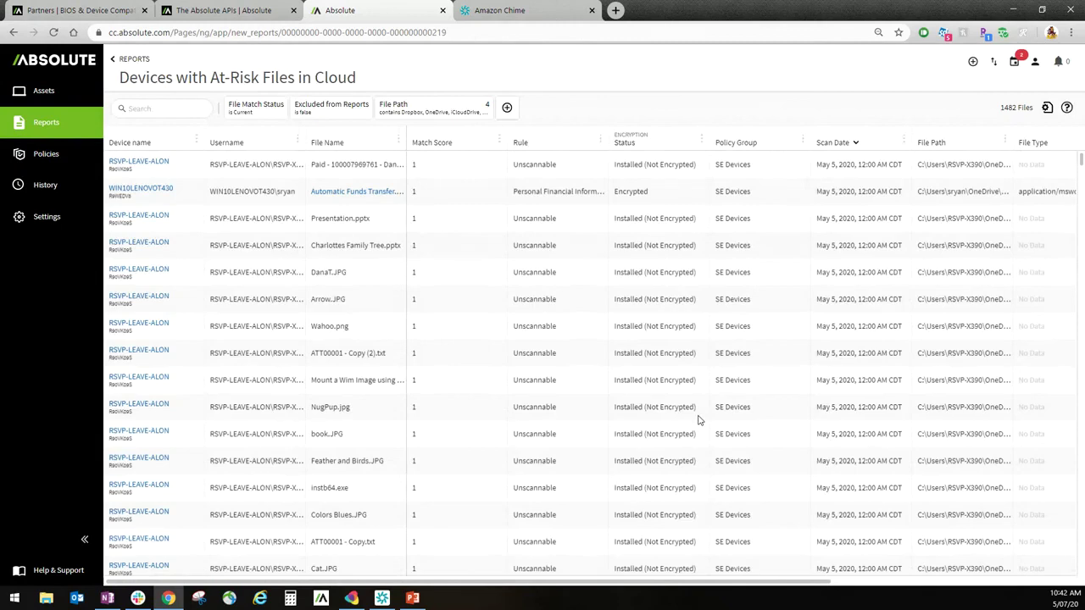
drag(584, 583, 769, 597)
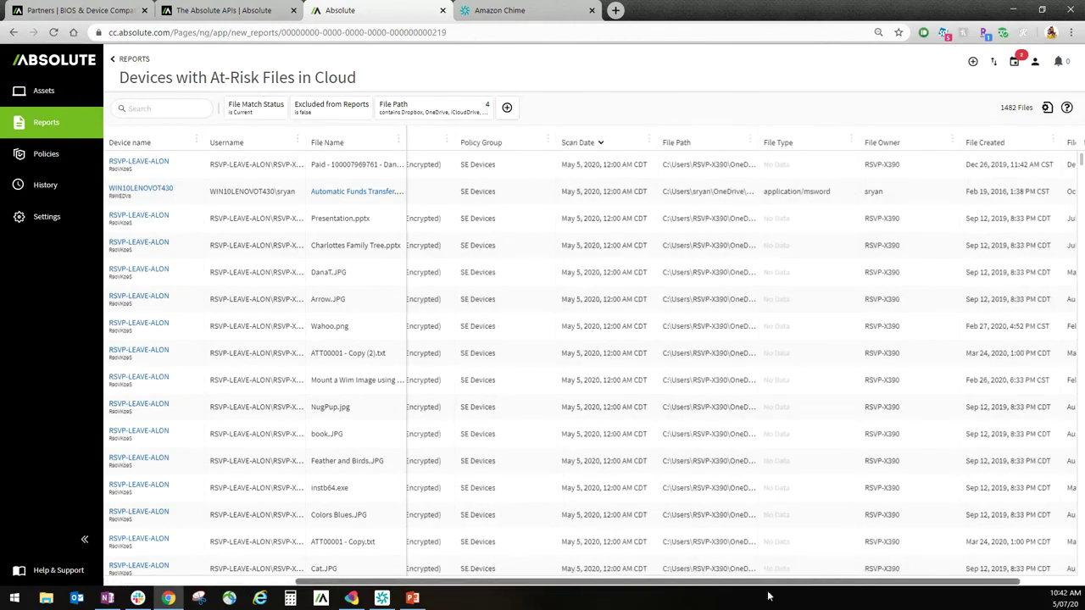
drag(756, 143, 926, 157)
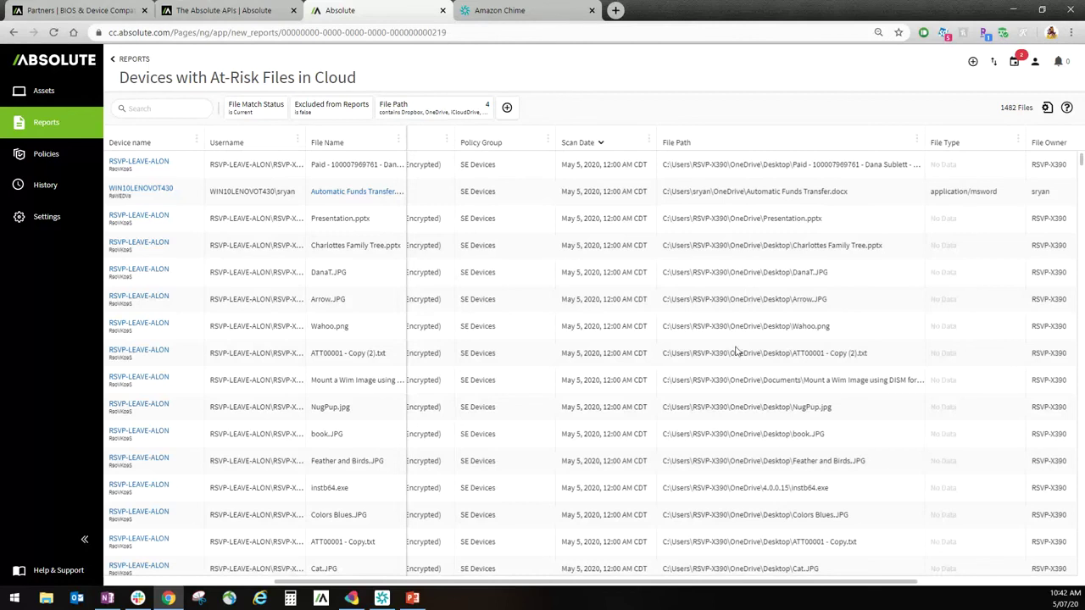
Examine the listed OneDrive file paths and highlight the JPG extension in the Colors Blues file name
scroll(728, 381, down, 2)
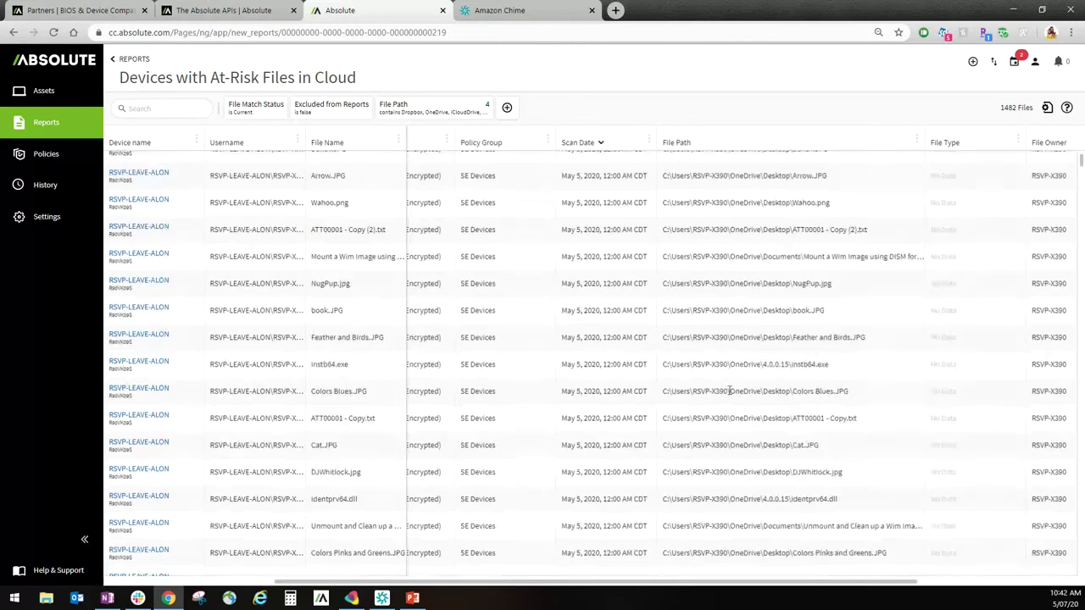
scroll(730, 400, down, 1)
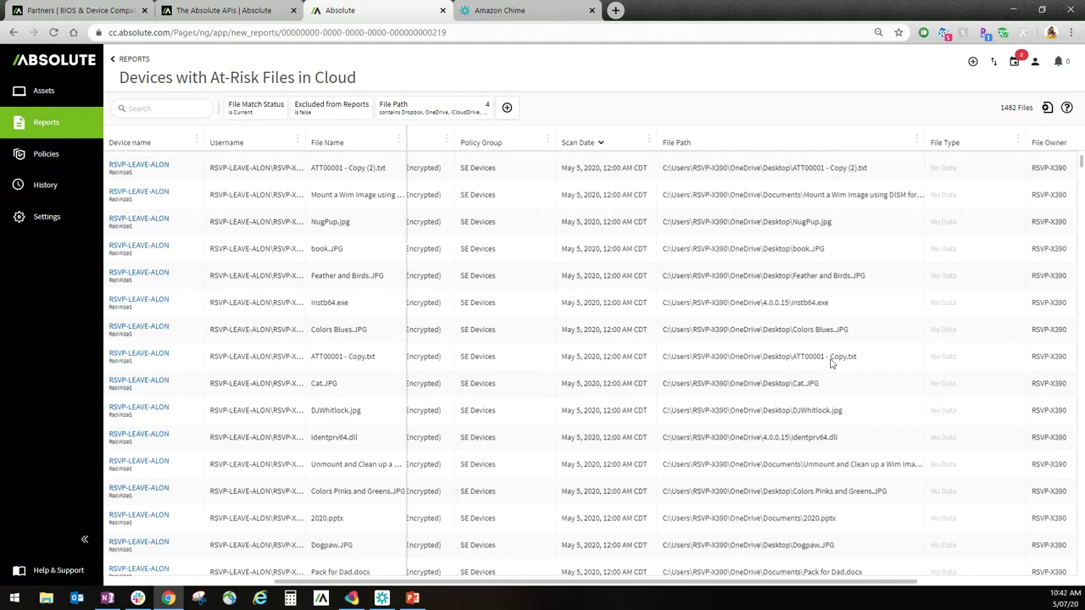
double_click(745, 302)
drag(369, 332, 356, 331)
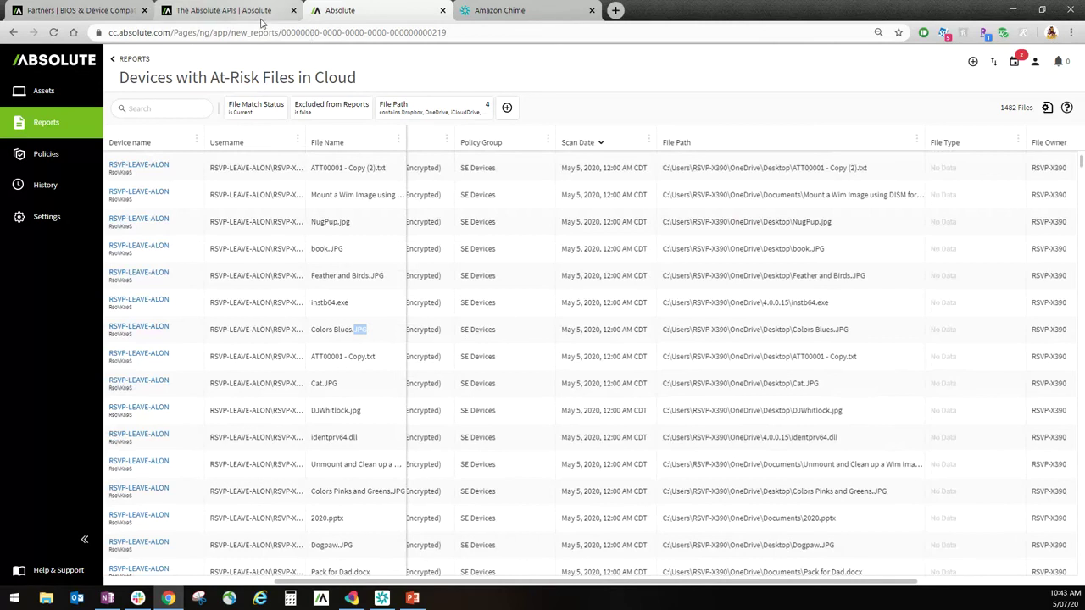
Switch to the Absolute API Developer's Guide page and review the Device Freeze and Unenroll Devices API resources
click(195, 15)
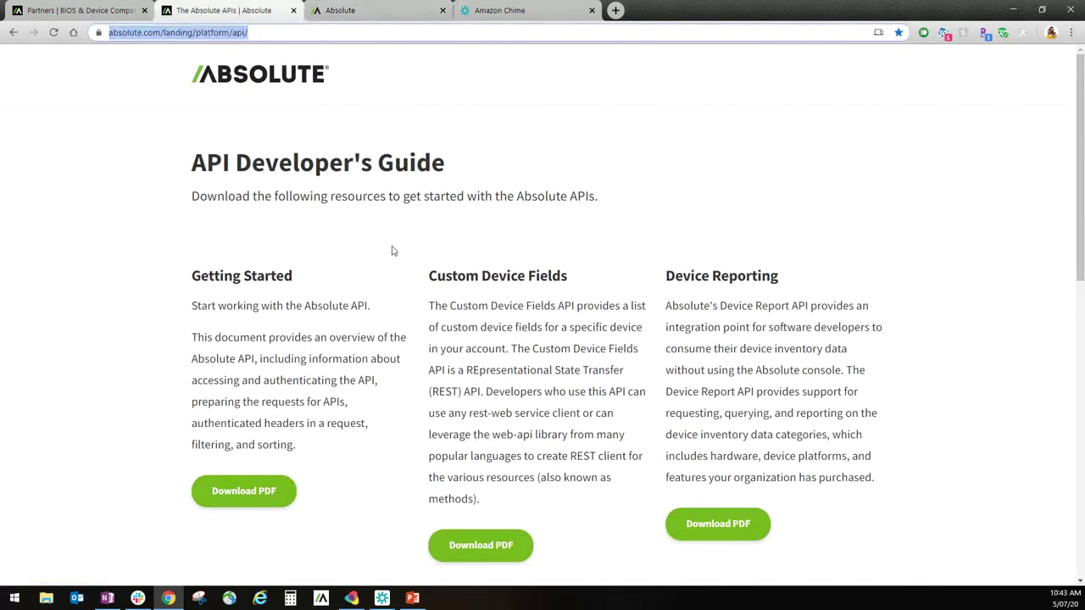
scroll(391, 251, down, 2)
drag(219, 490, 246, 491)
drag(414, 500, 519, 494)
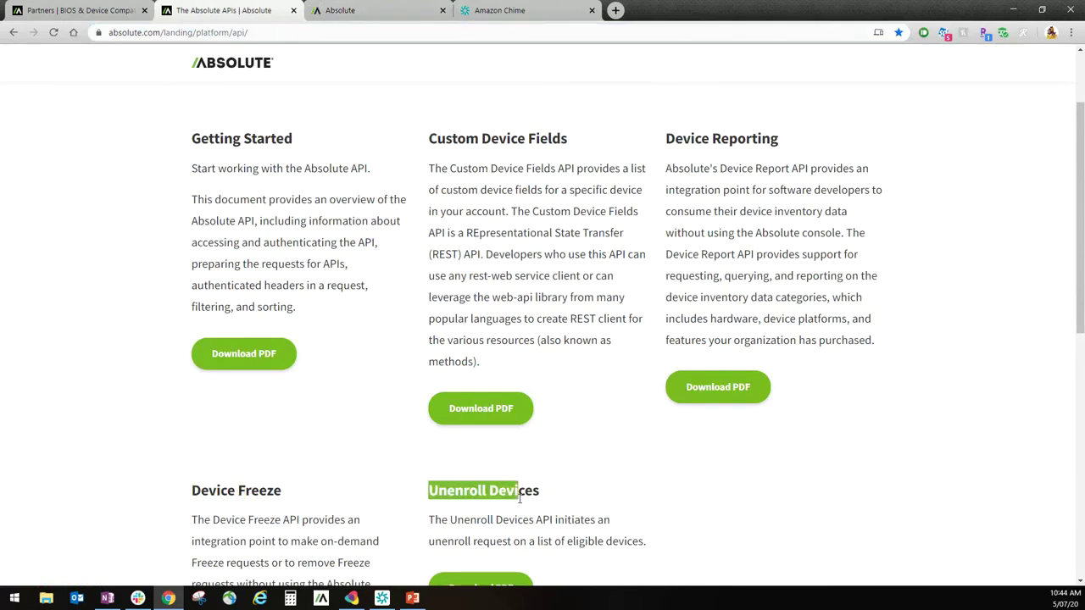
click(558, 503)
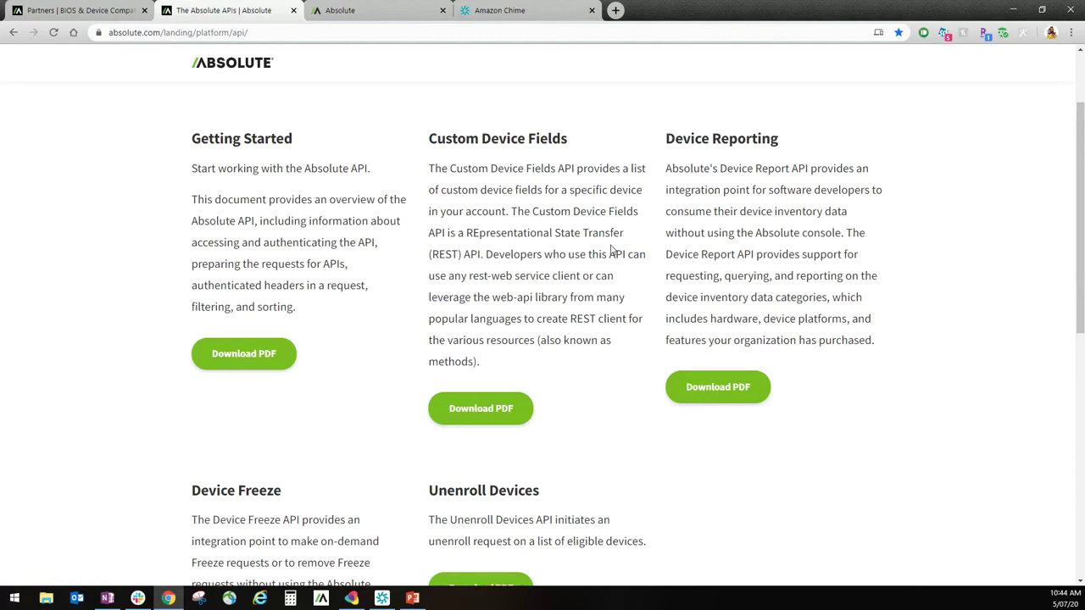
Switch to the BIOS & Firmware Compatibility Checker page and look through the supported device manufacturers
click(115, 13)
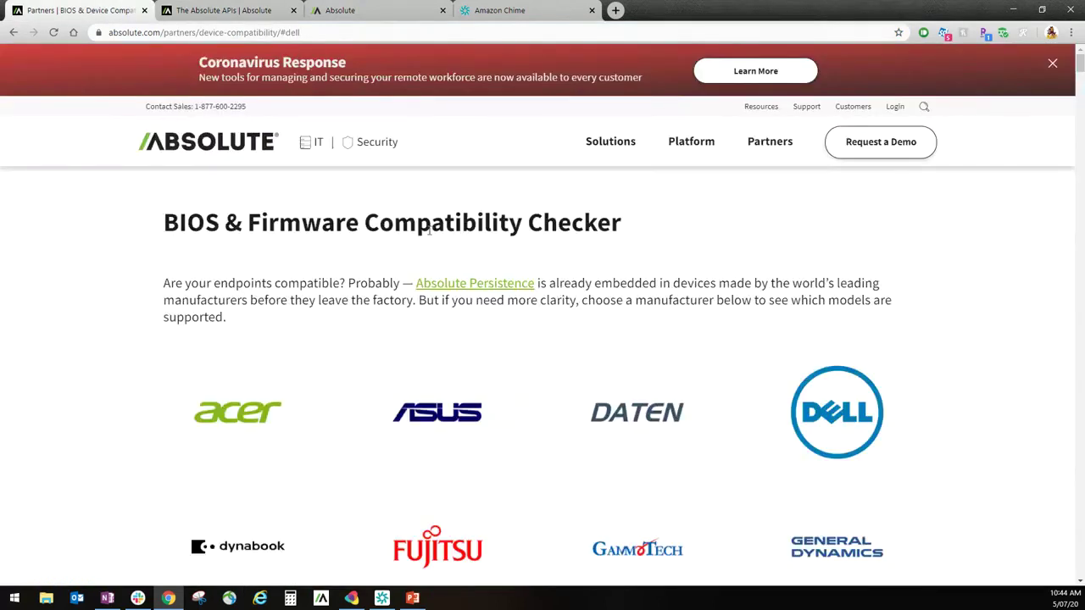
scroll(351, 275, down, 3)
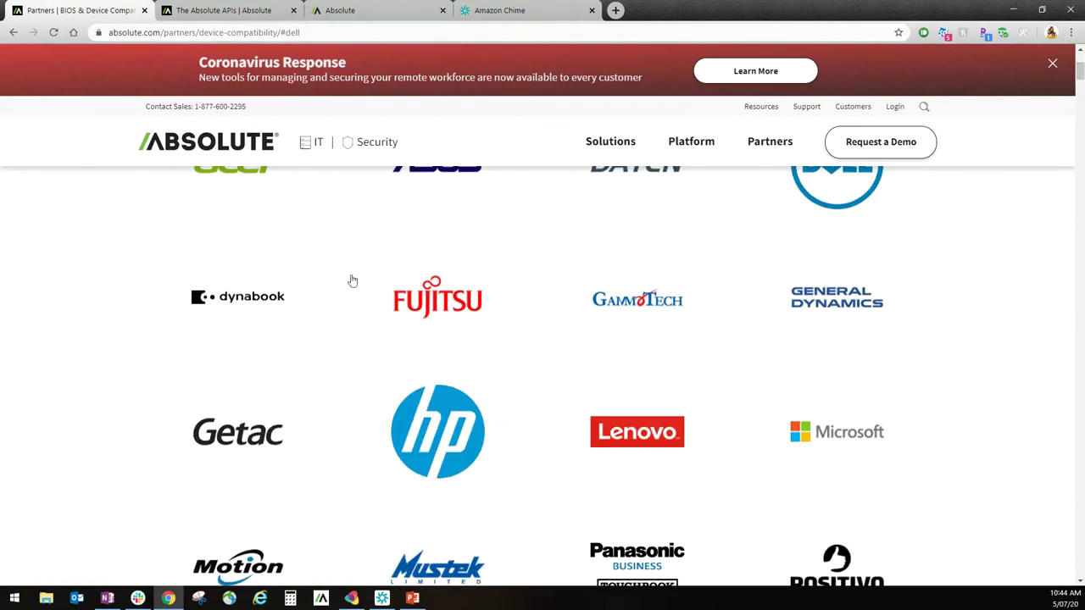
scroll(330, 367, up, 2)
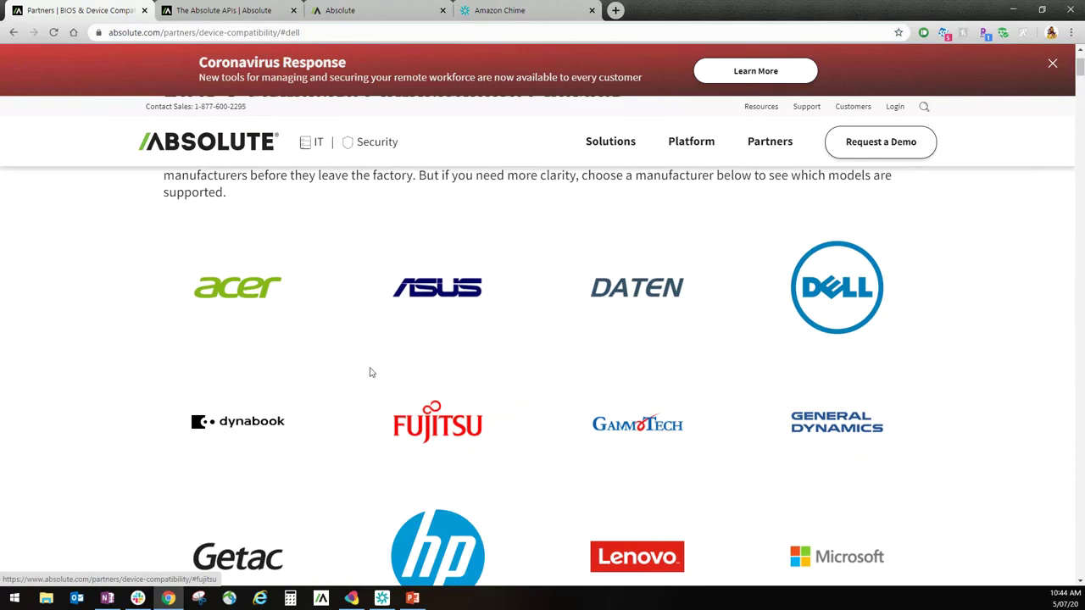
scroll(99, 352, down, 1)
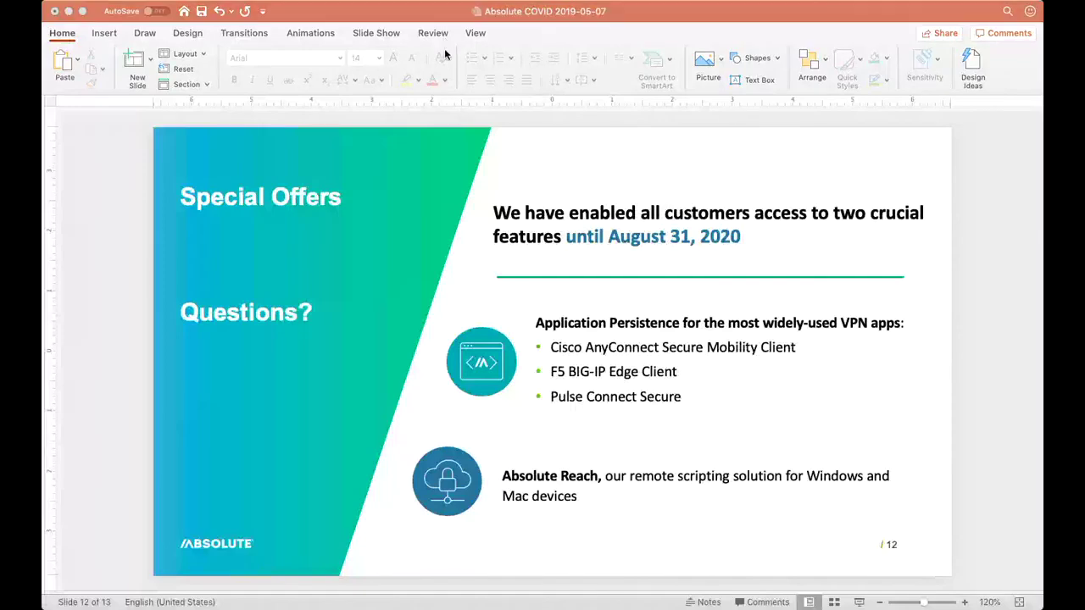
Start the slide show of the Absolute COVID presentation from the Special Offers slide
click(860, 602)
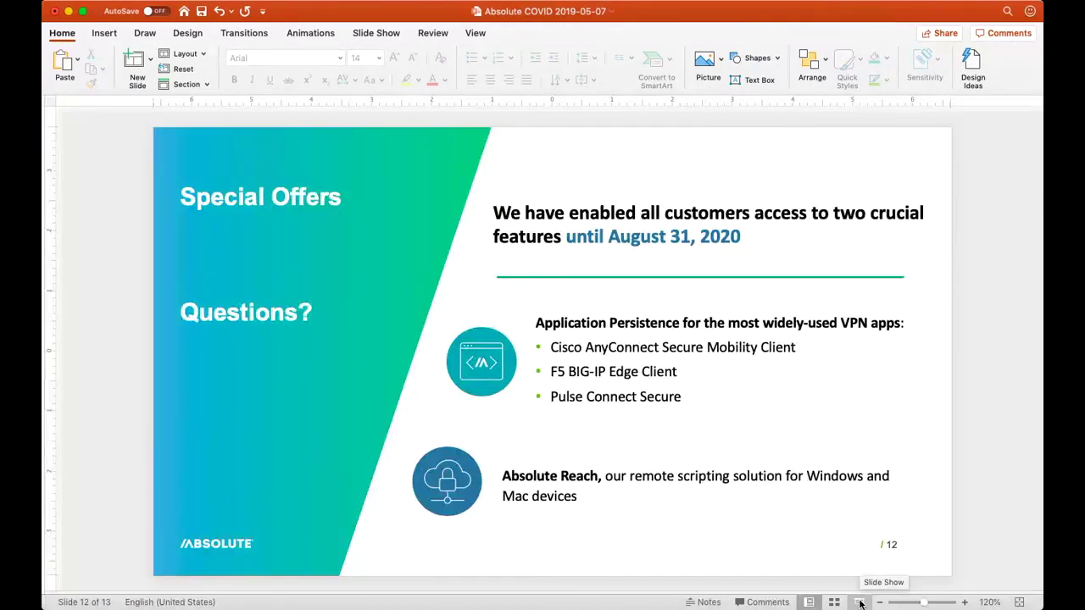
click(861, 603)
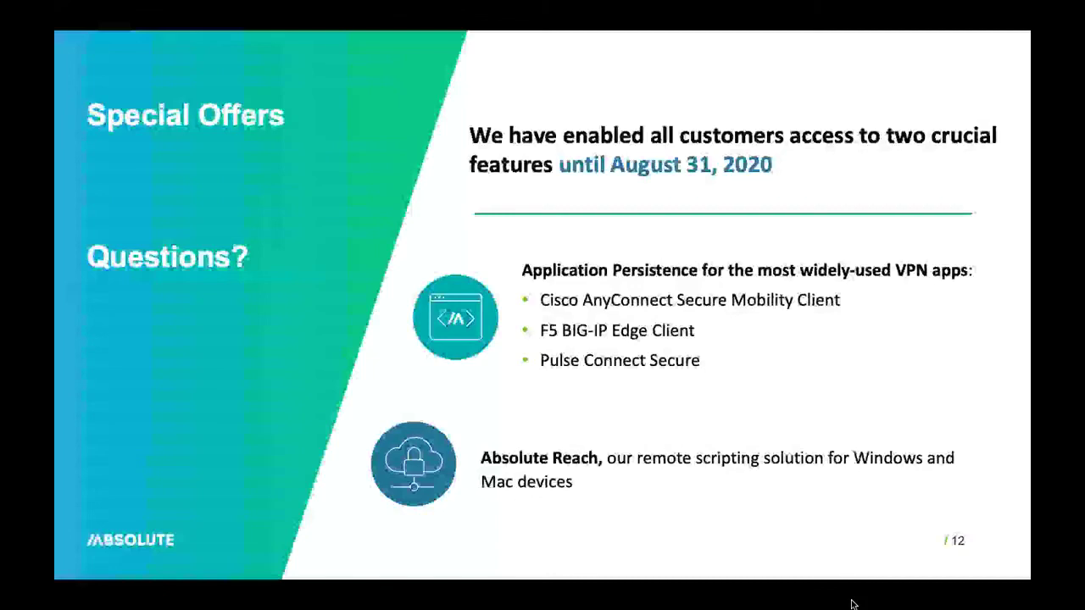